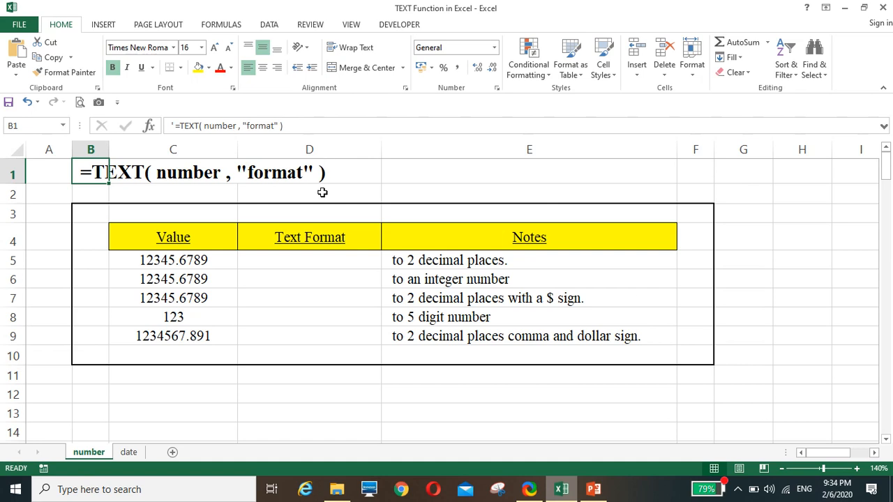
- Enter the formula =text(C5,"0.00") in cell D5 to format the C5 value to two decimal places
click(119, 316)
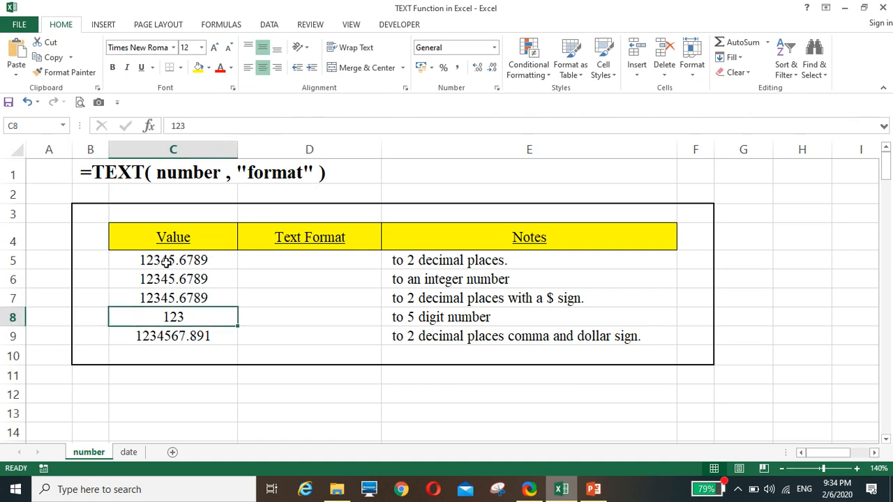
click(276, 260)
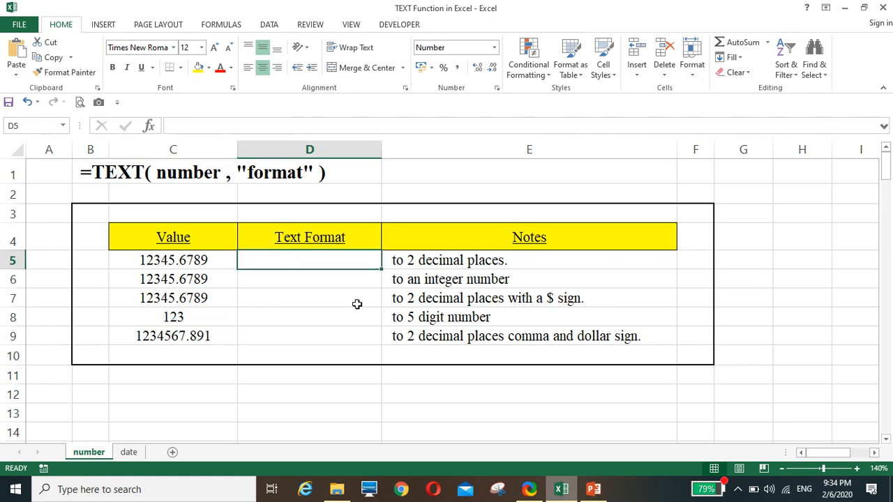
text(=)
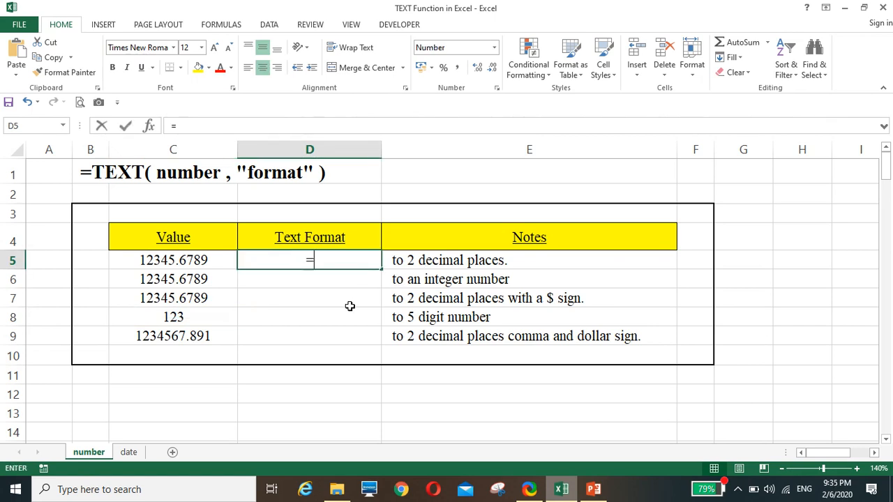
text(text)
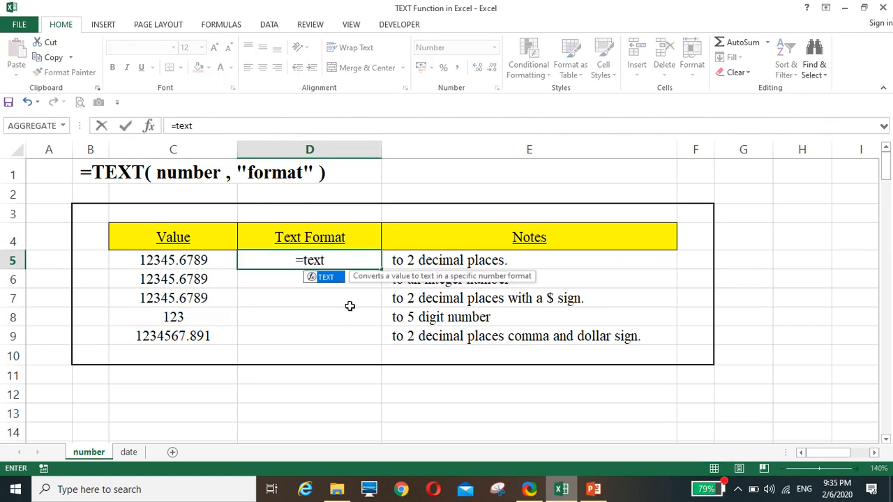
text(()
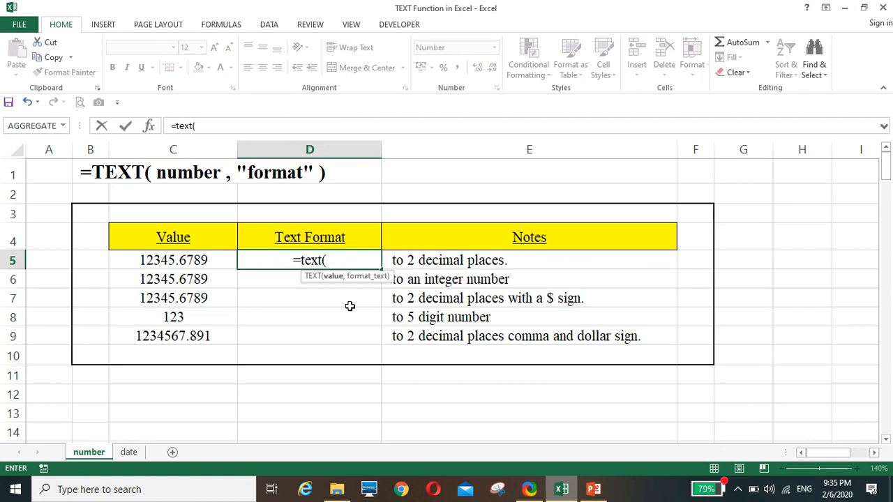
click(166, 259)
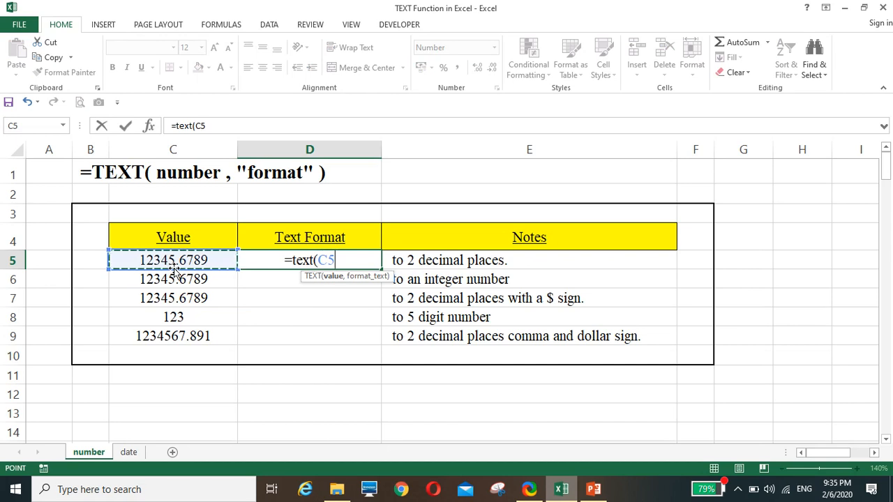
text(,)
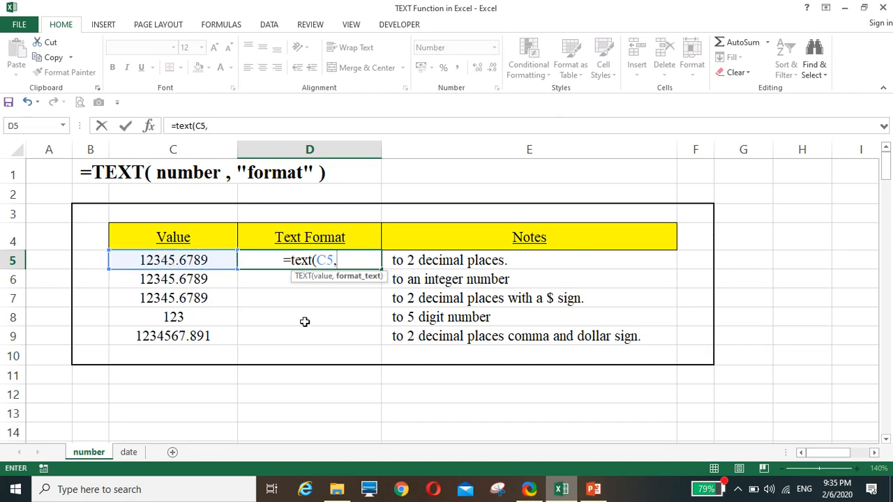
text(")
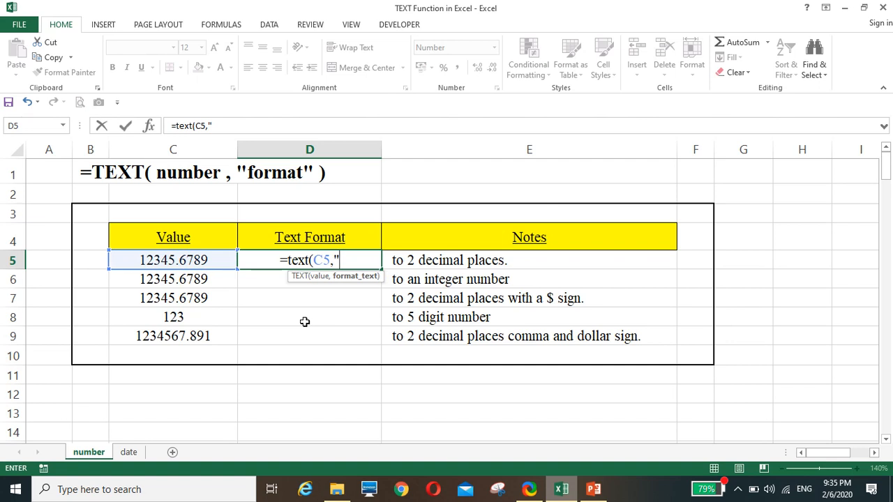
text(0)
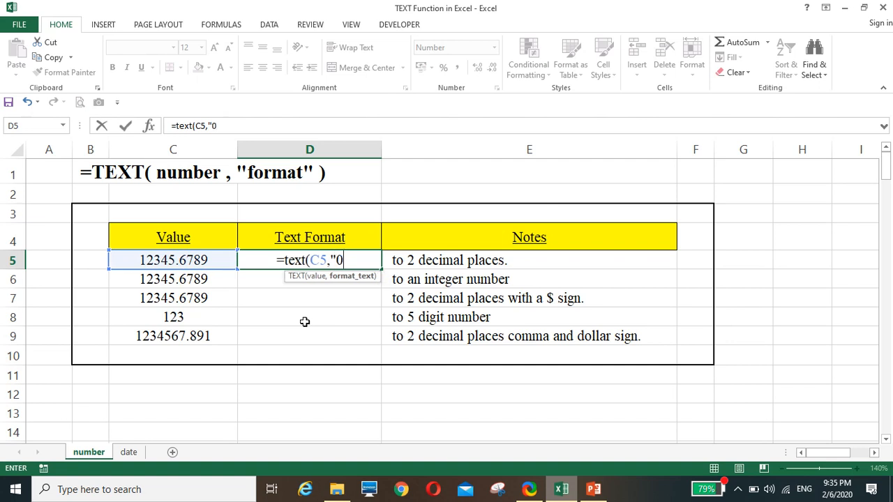
text(.00)
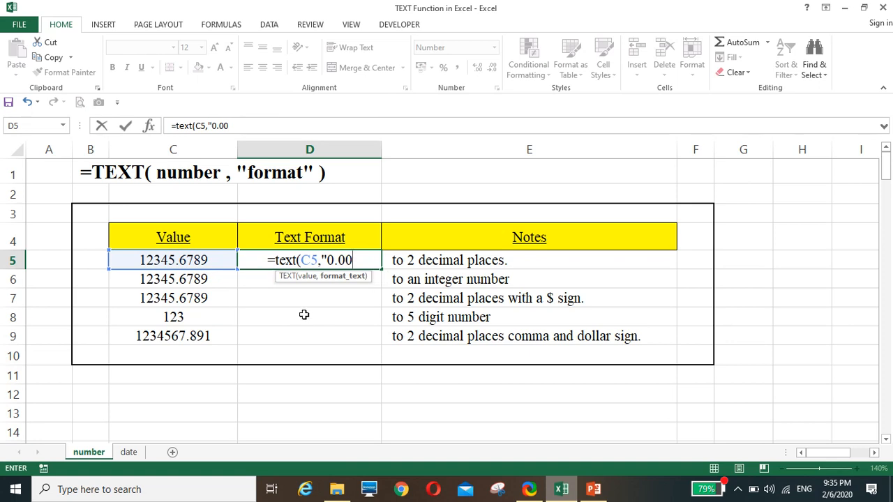
text(")
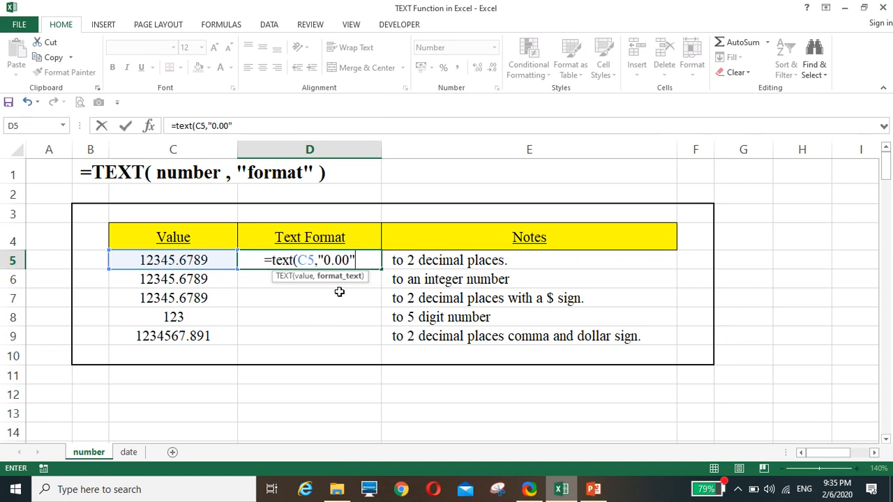
text())
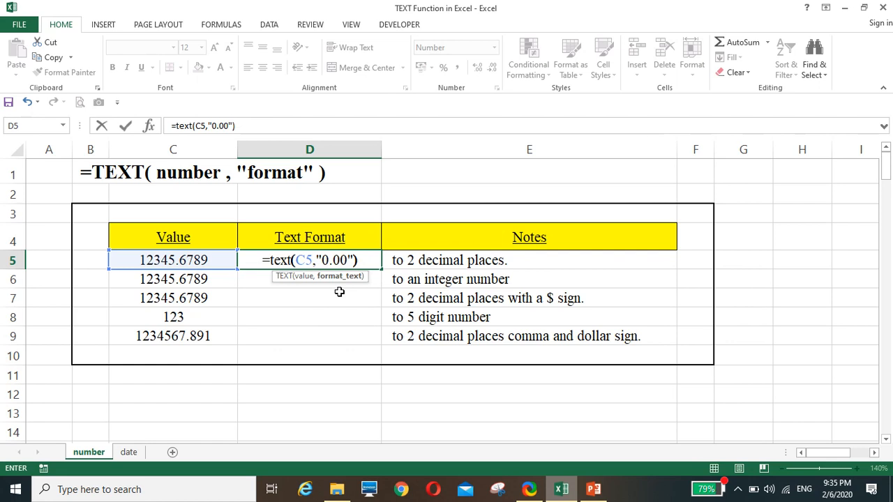
key(Return)
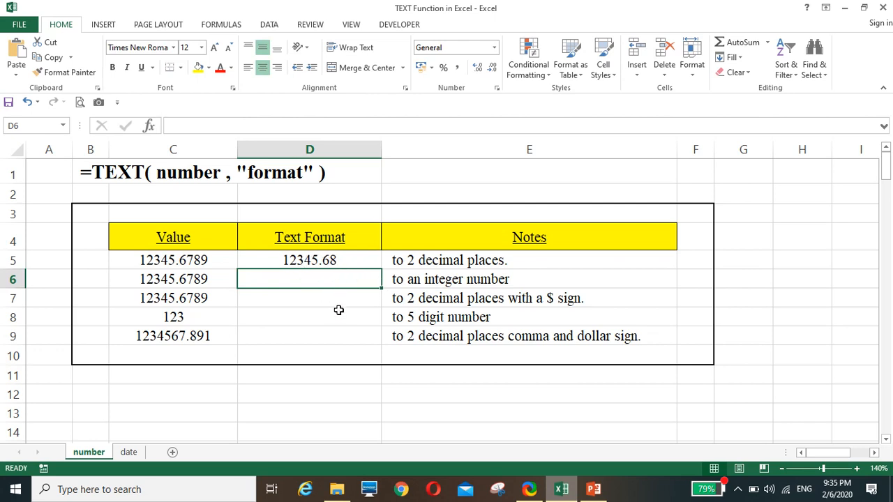
- Enter the formula =text(C6,"0") in cell D6 to format the C6 value as an integer
text(=)
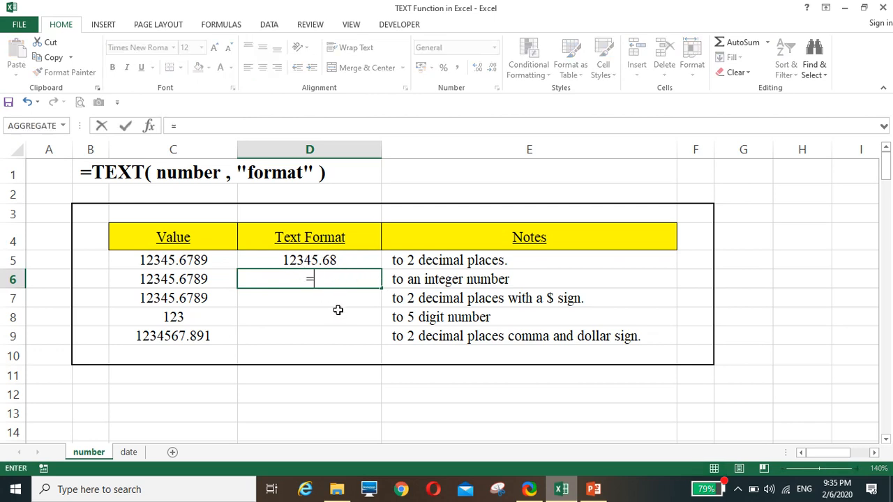
text(text)
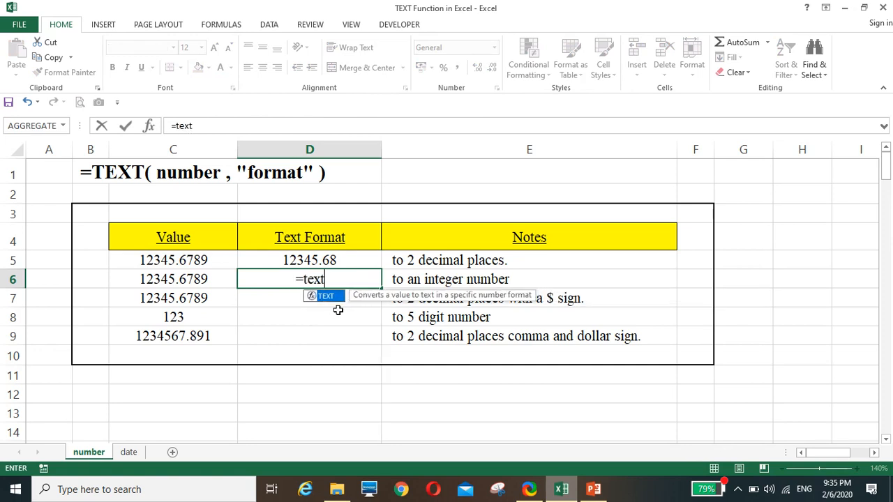
text(()
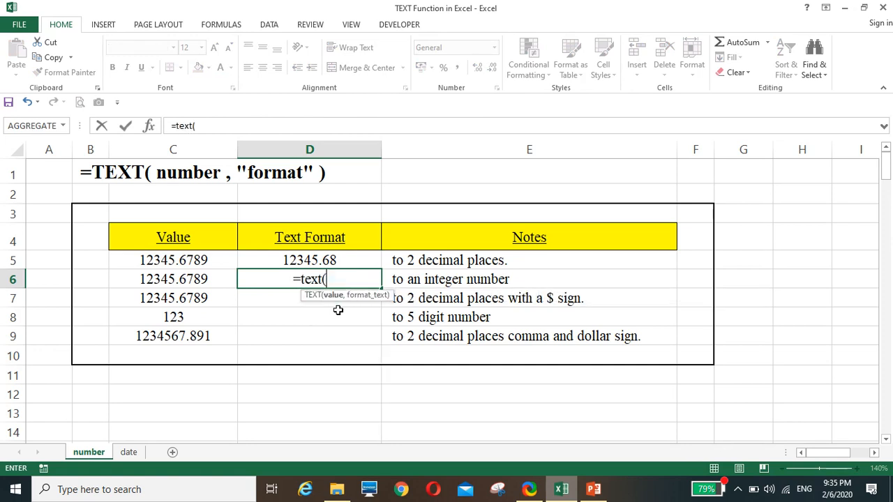
click(161, 278)
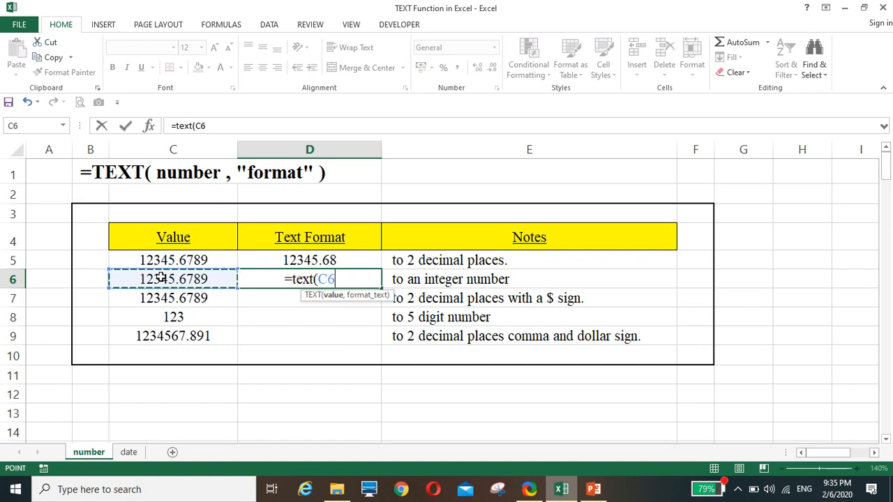
text(,)
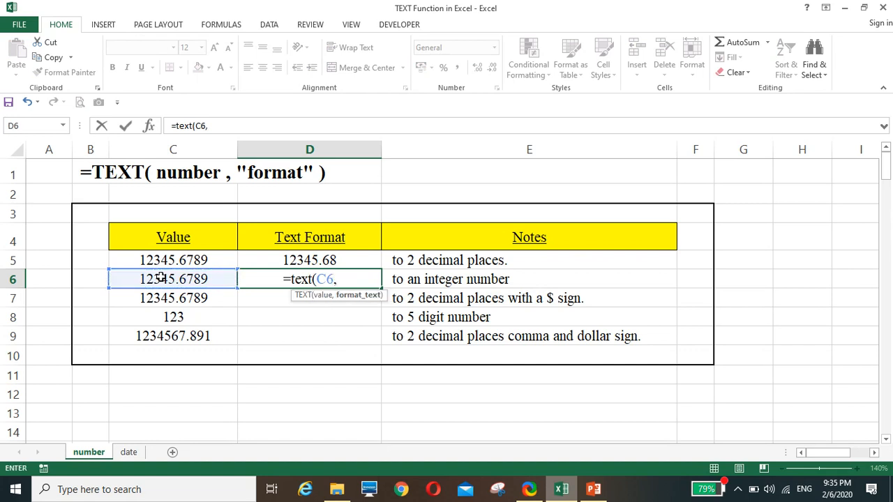
text(")
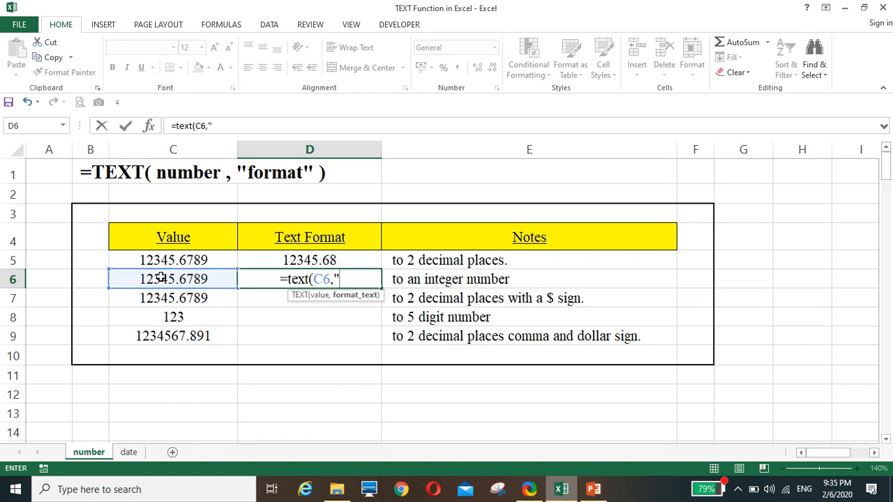
text(0)
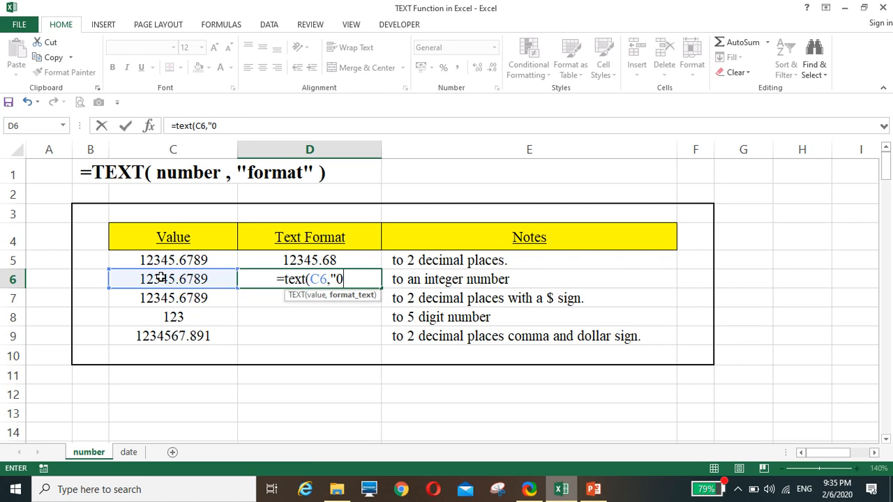
text("))
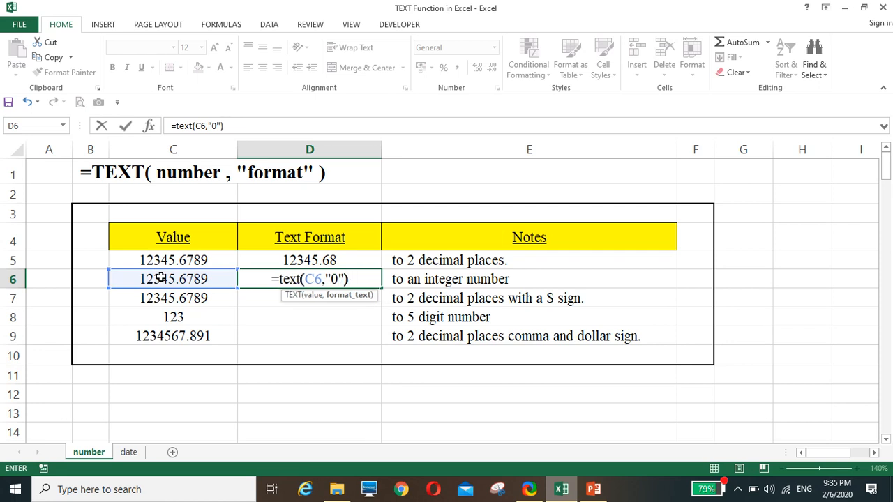
key(Return)
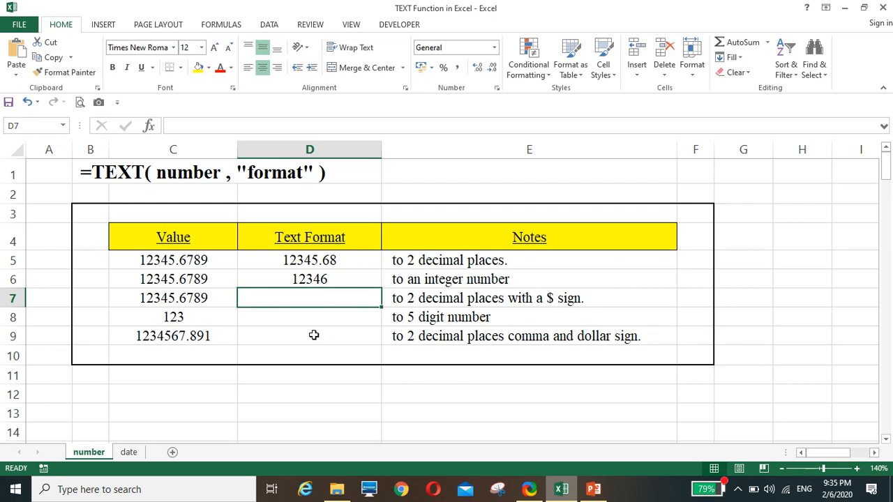
- Enter the formula =text(C7,"$ 0.00") in cell D7 to show two decimal places with a dollar sign
text(=text)
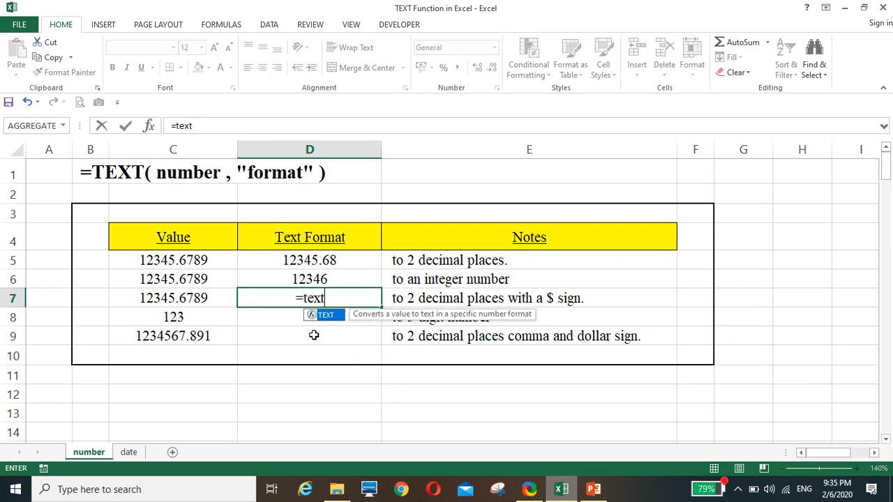
text(()
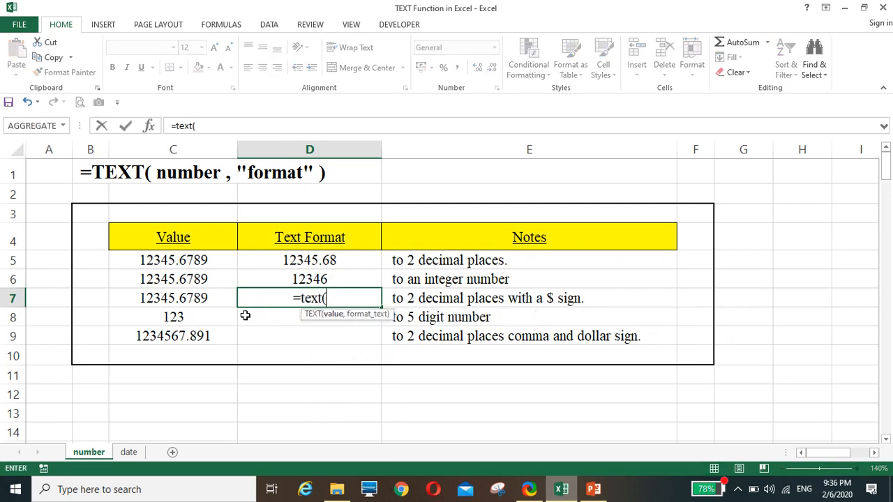
click(183, 298)
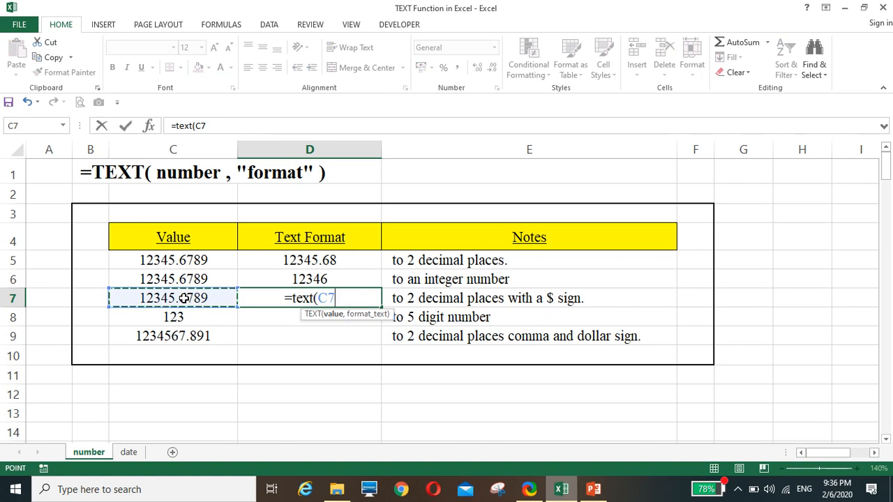
text(,")
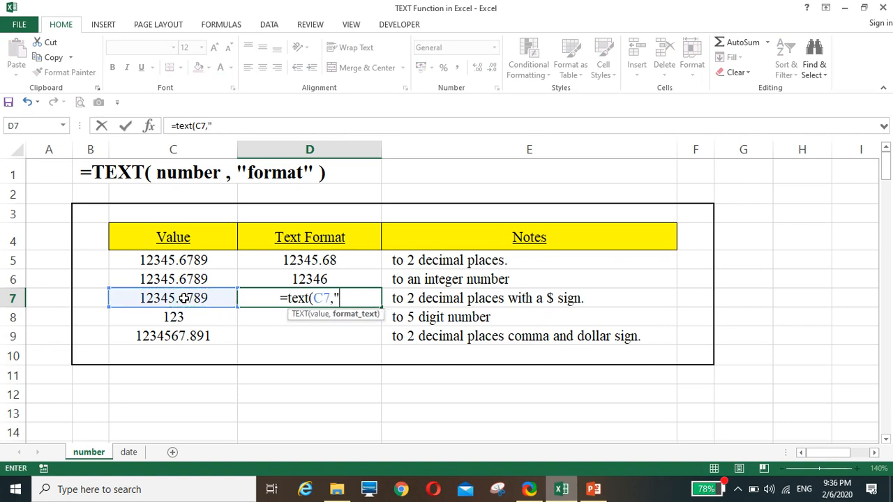
text($)
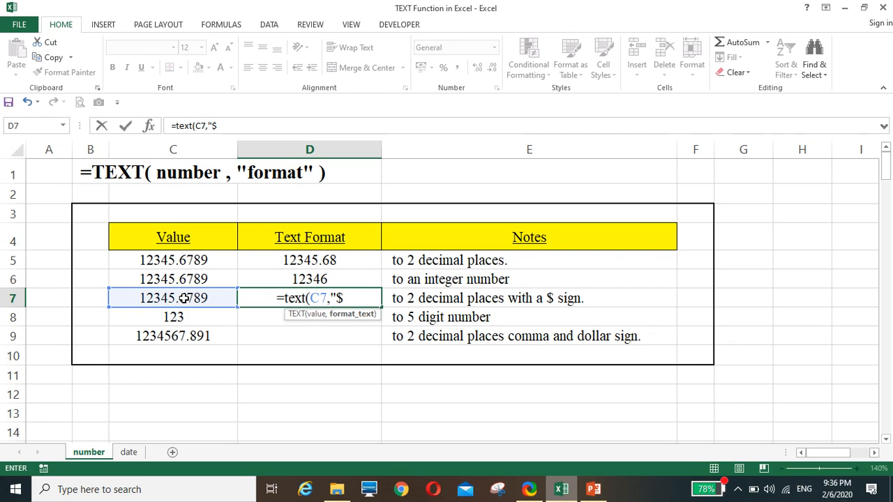
text( 0.00)
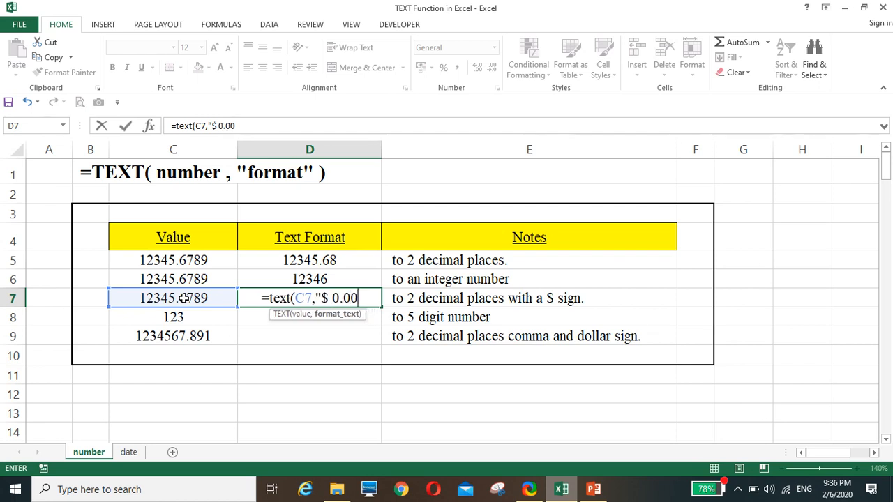
text(")
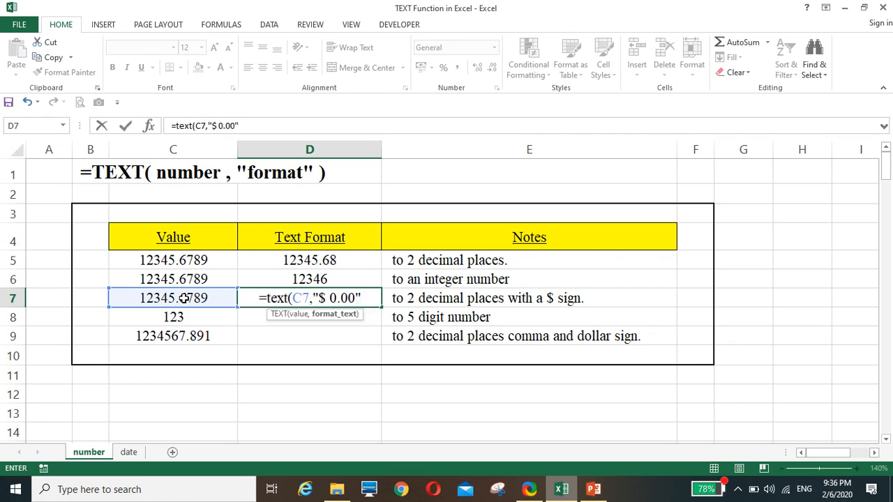
text())
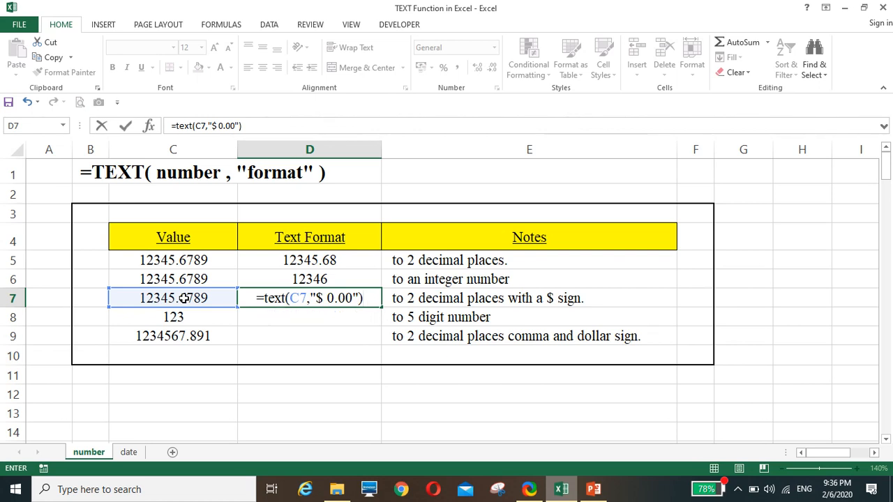
key(Return)
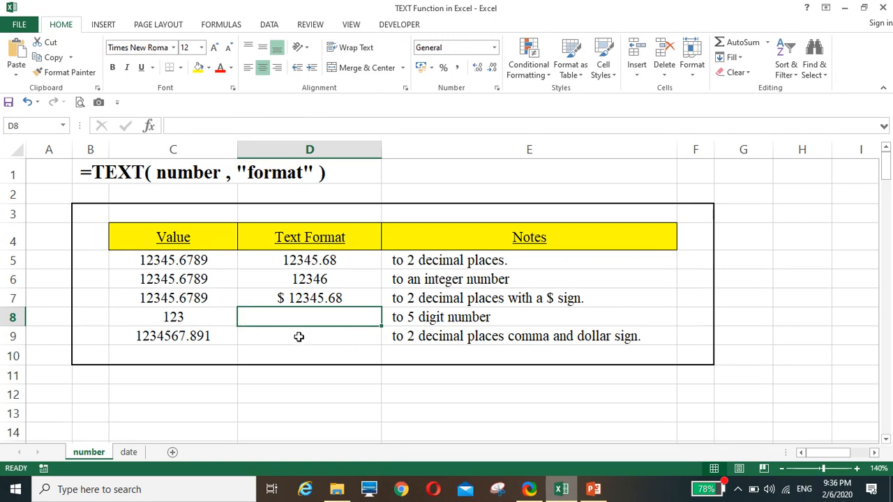
- Enter the formula =text(C8,"00000") in cell D8 to format the C8 value as a five-digit number
text(=)
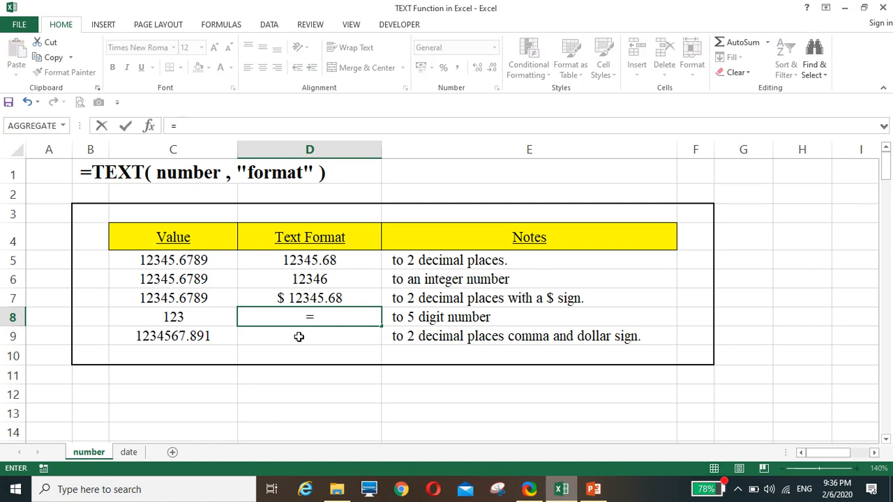
text(text)
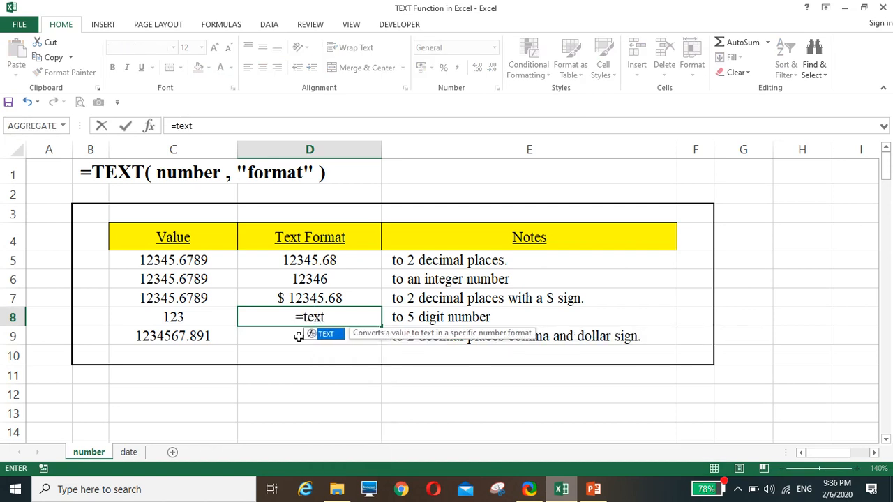
text(()
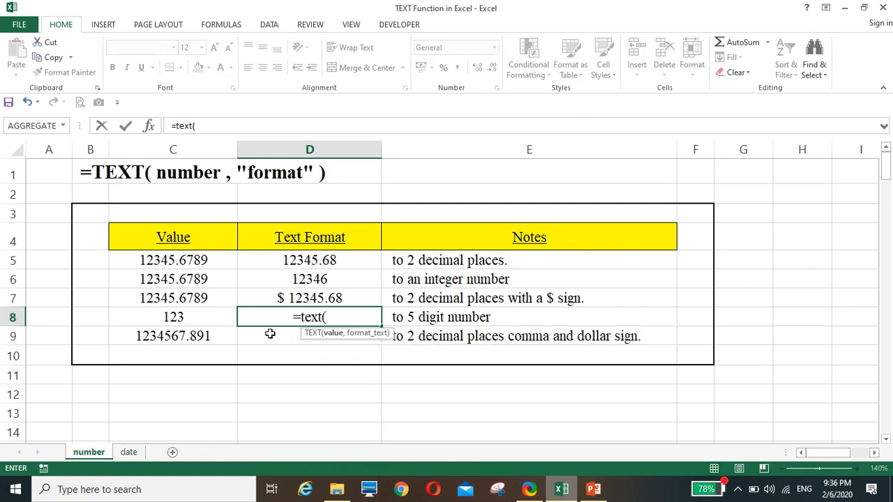
click(176, 316)
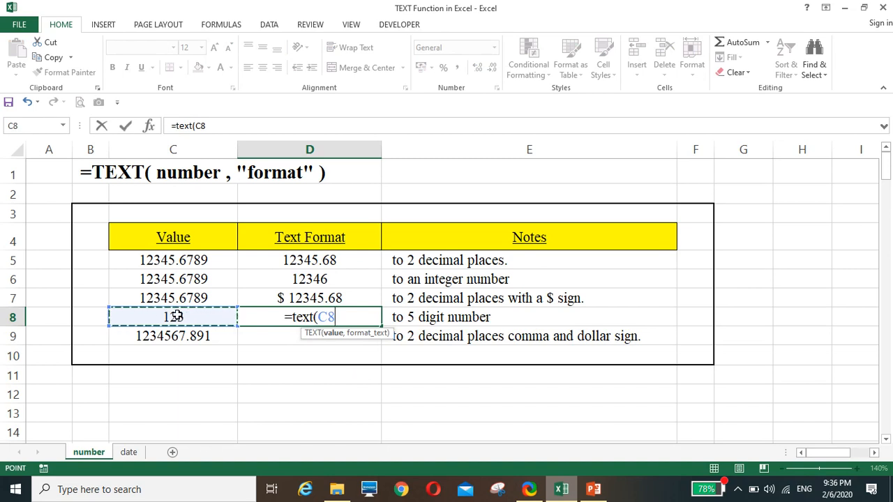
text(,)
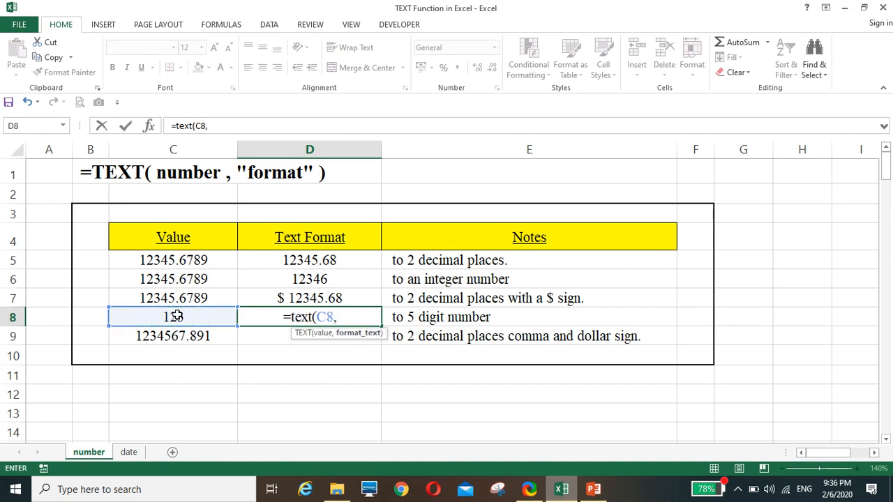
text(")
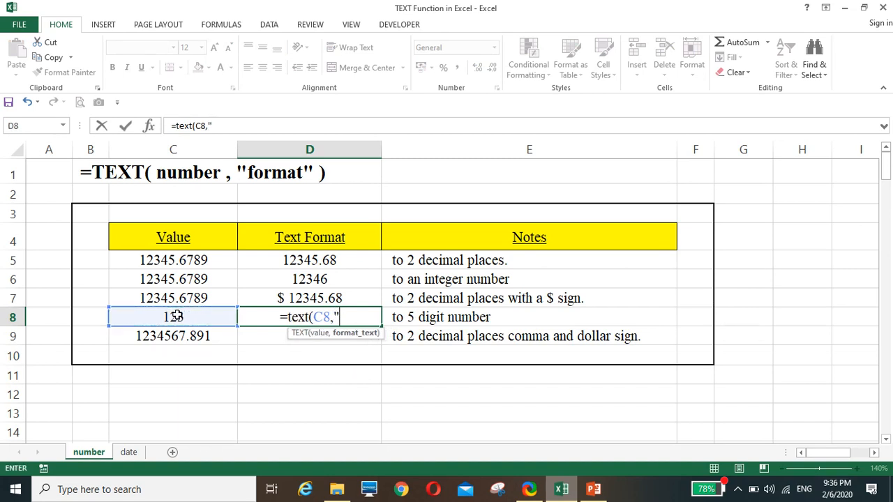
text(00)
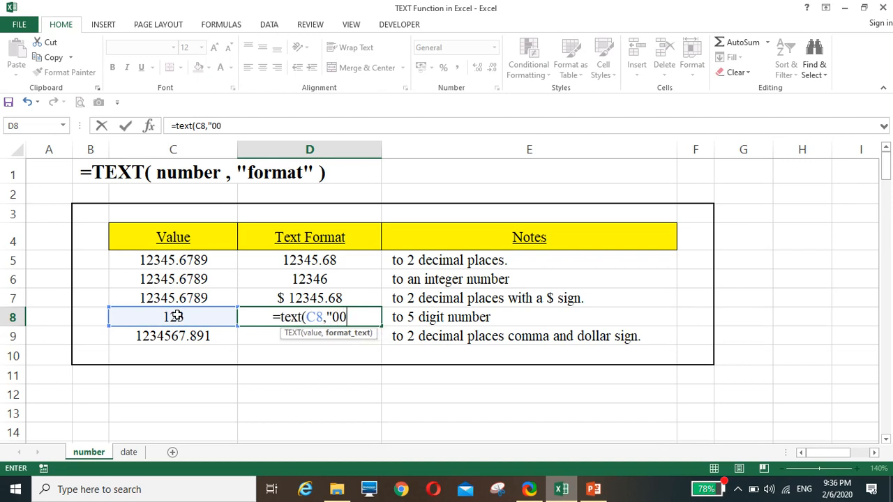
text(000)
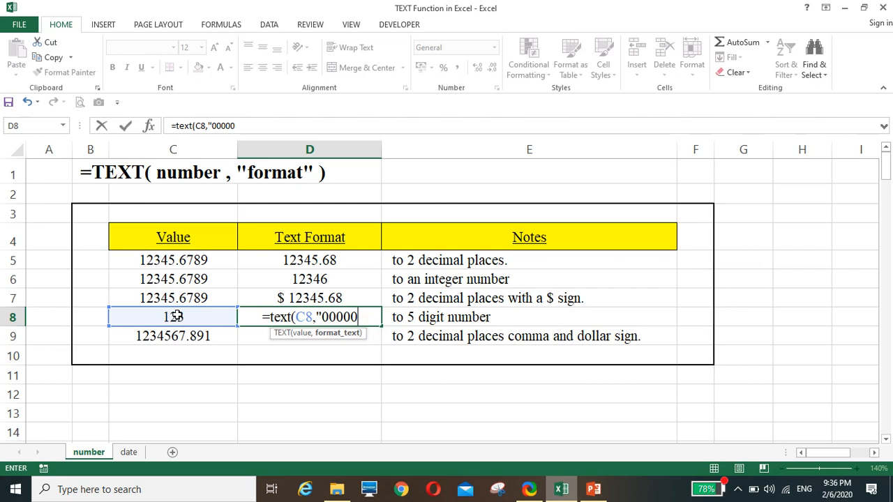
text(")
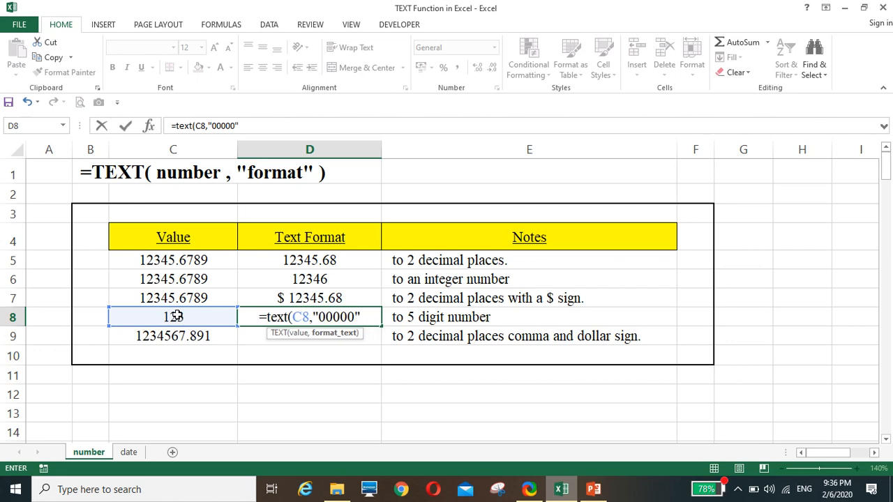
text())
key(Return)
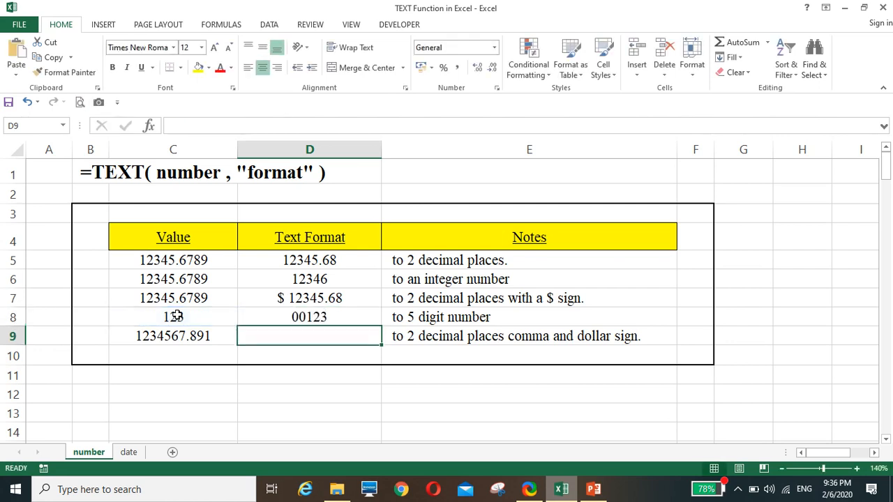
- Replace the value in cell C8 with 1234 to test the five-digit format
click(176, 319)
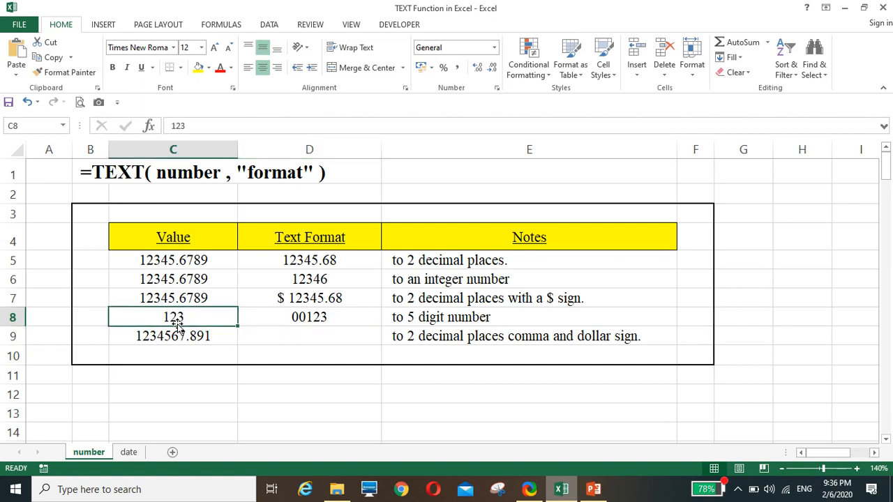
text(1234)
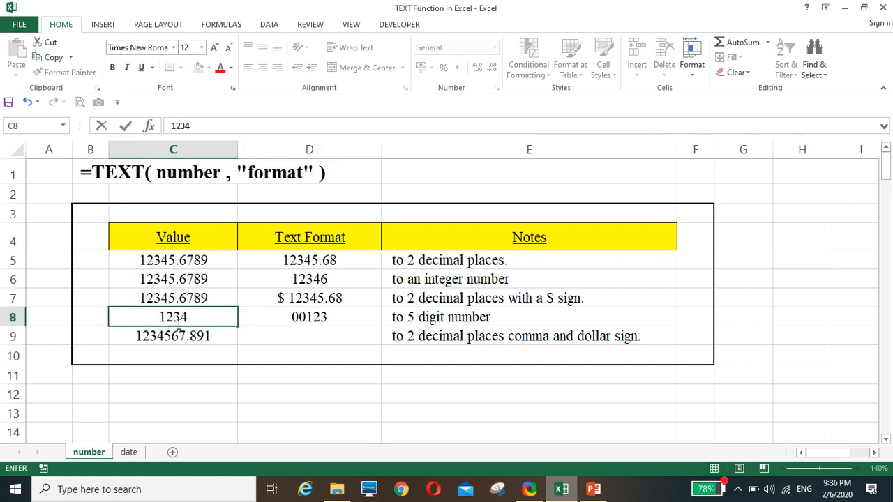
key(Return)
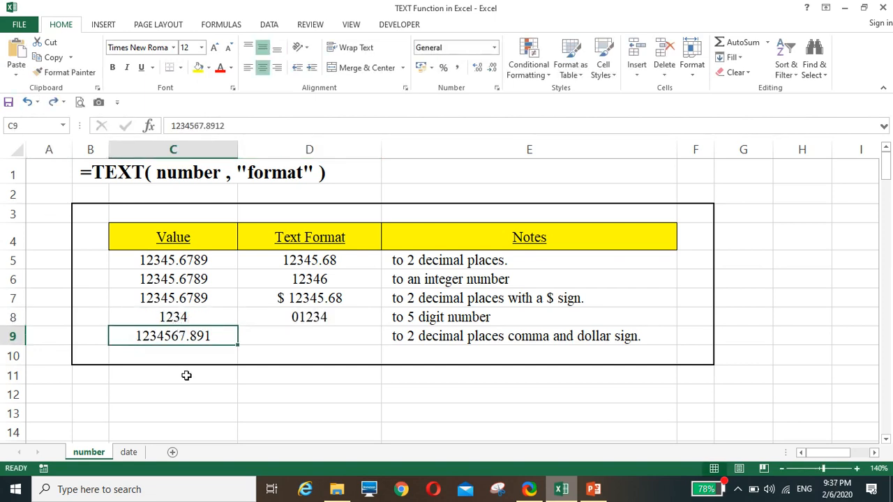
- Set the value in cell C8 to 12345 to test the format with a full five-digit number
click(185, 316)
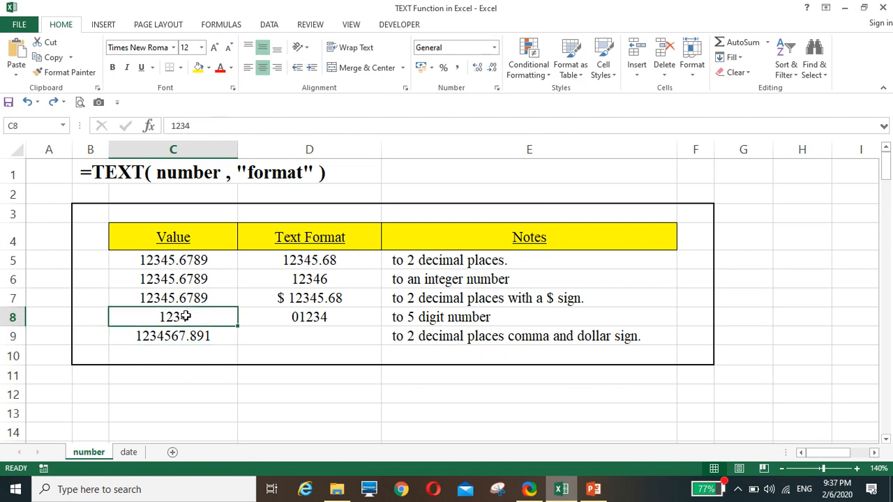
text(12345)
key(Return)
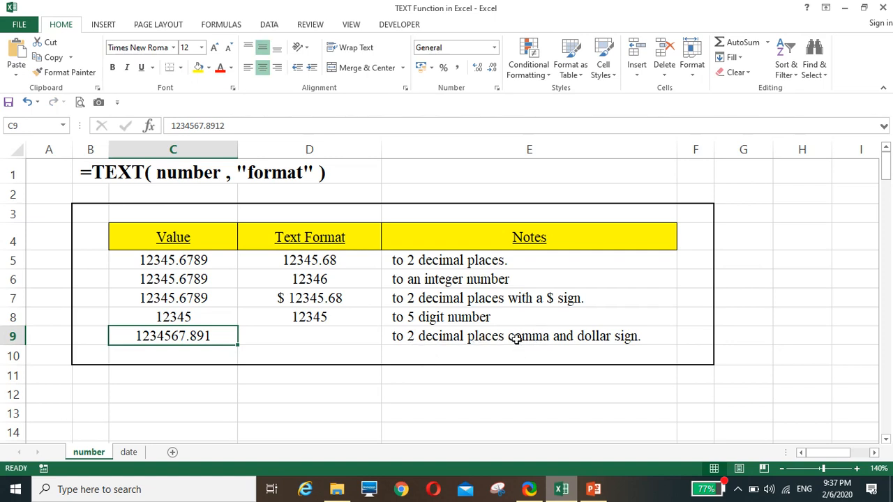
- Enter the formula =text(C9,"$ 0,0.00") in cell D9 to show two decimal places with comma separators and a dollar sign
click(323, 335)
text(=)
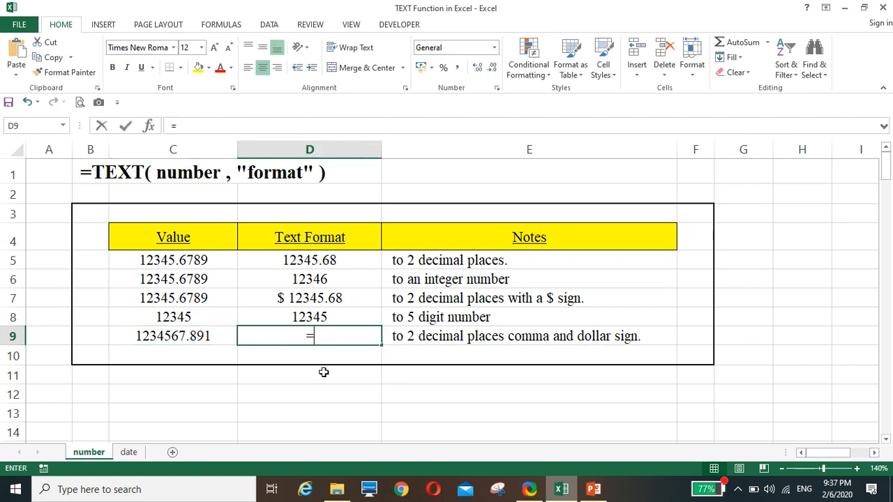
text(text)
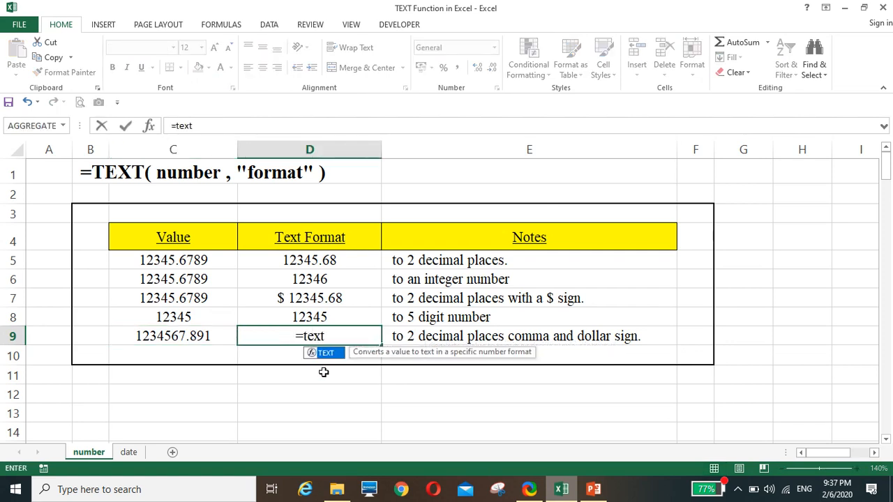
text(()
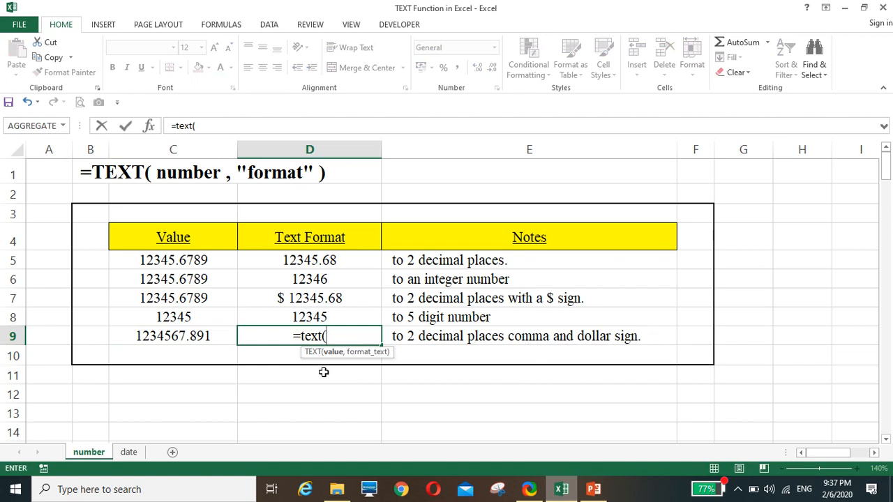
click(168, 336)
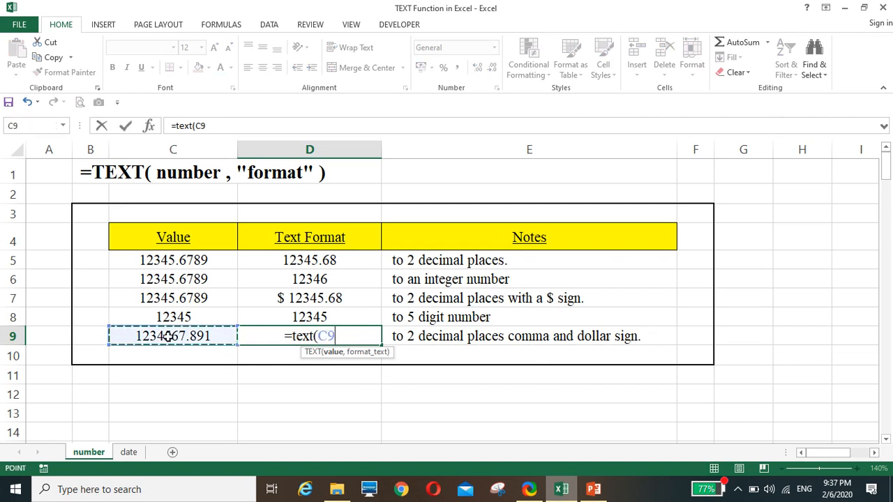
text(,)
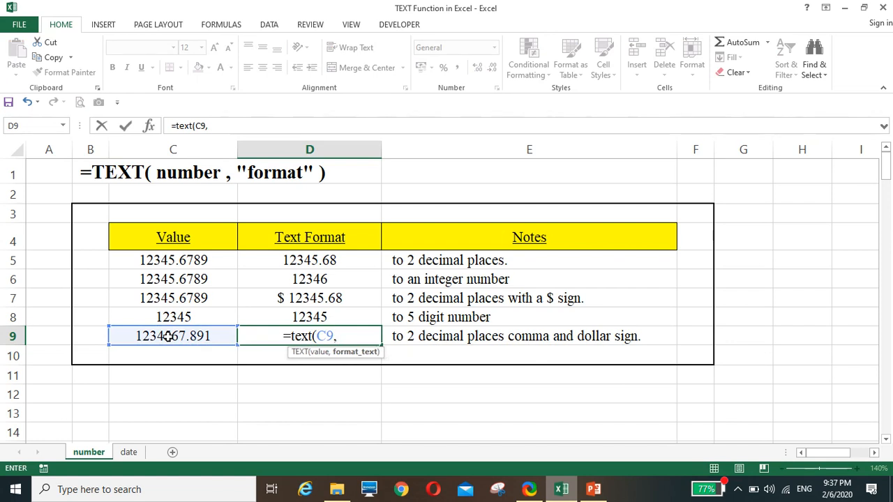
text(")
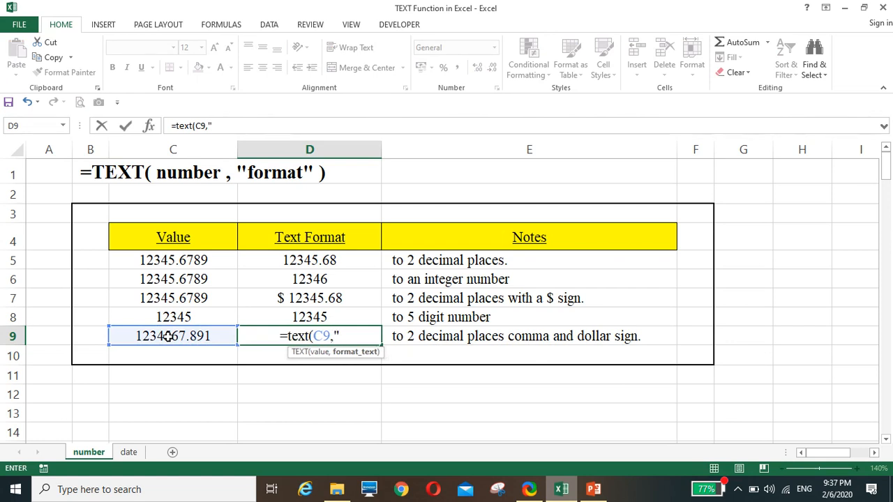
text($)
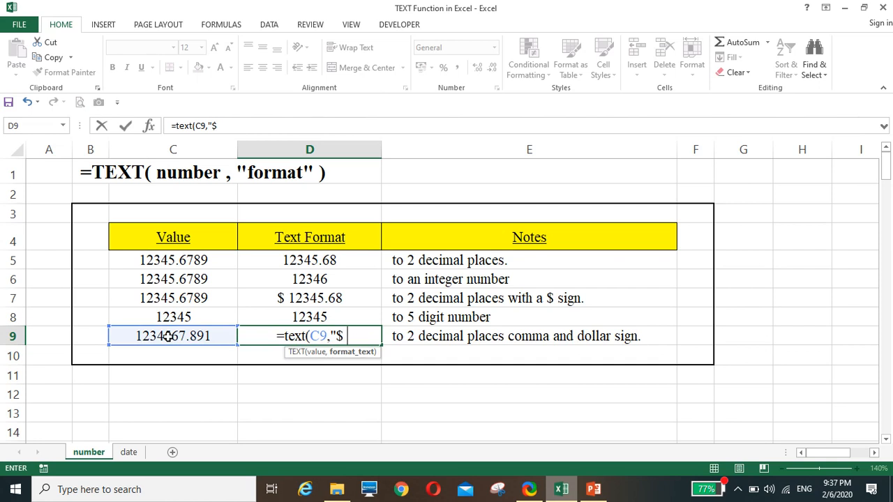
text( 0,0)
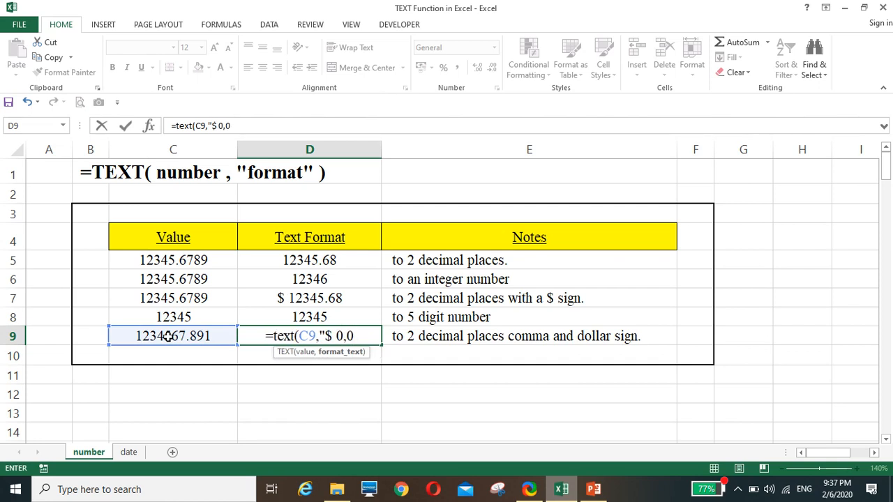
text(.0)
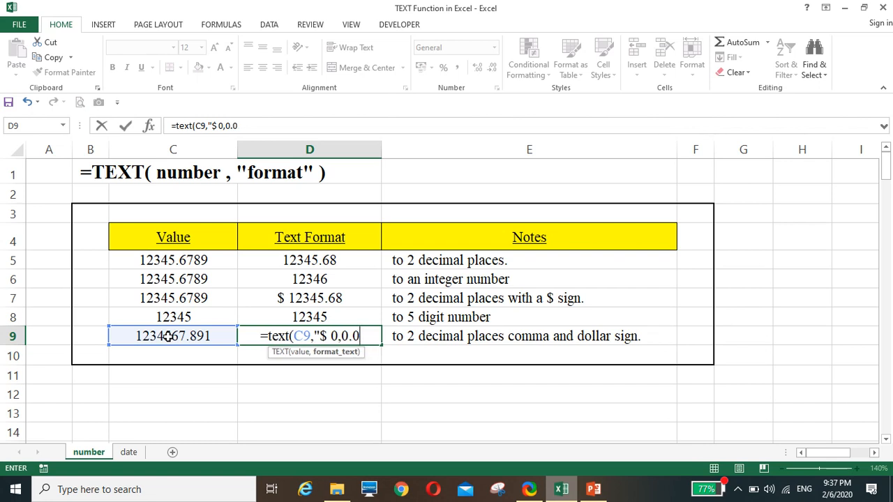
text(")
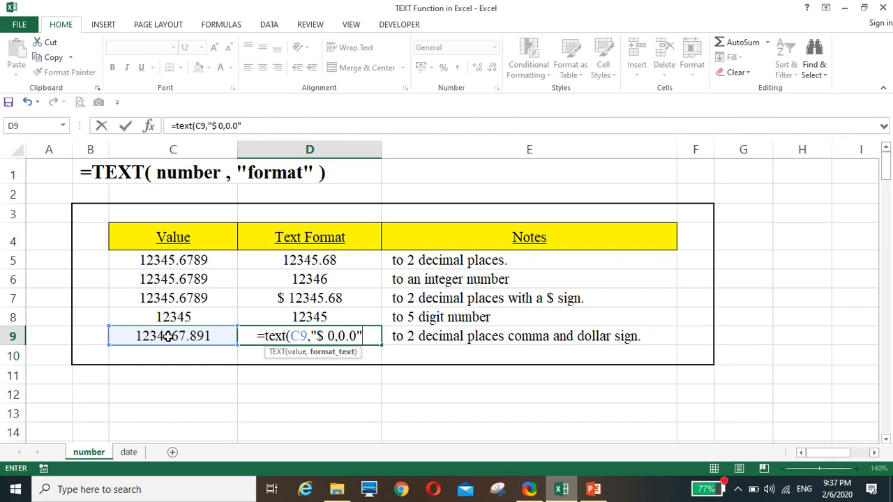
key(BackSpace)
text(0)
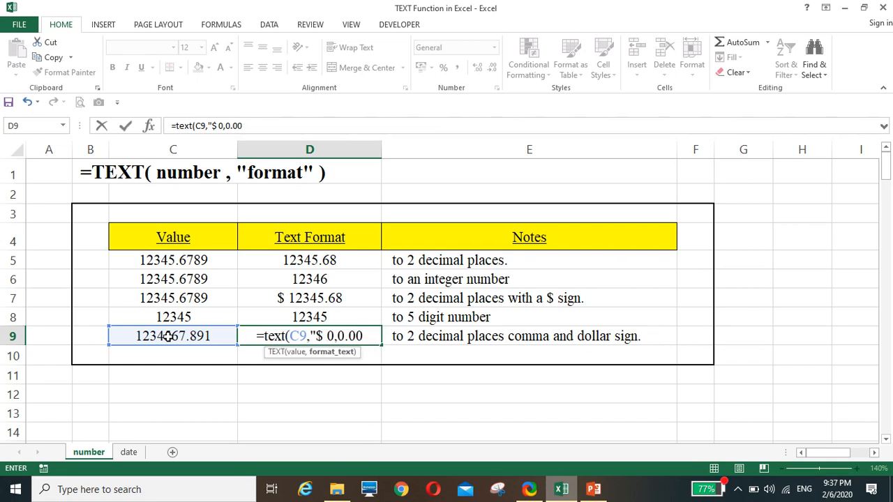
text())
key(BackSpace)
text("))
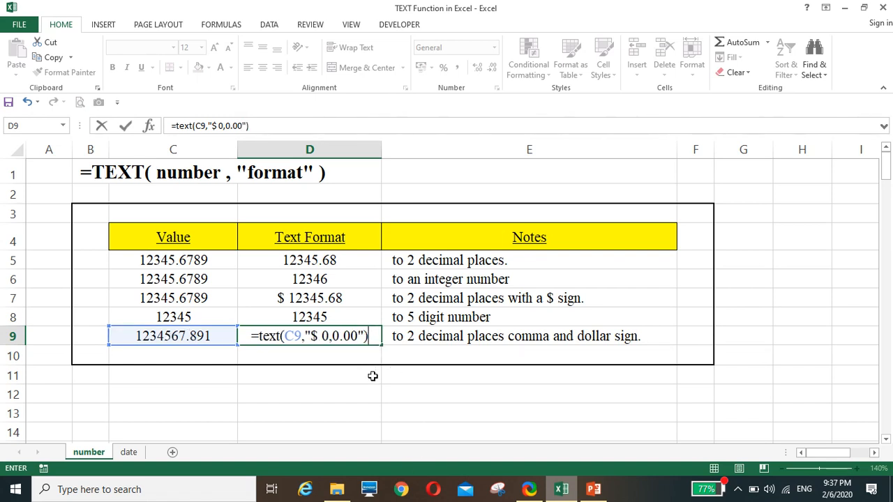
key(Return)
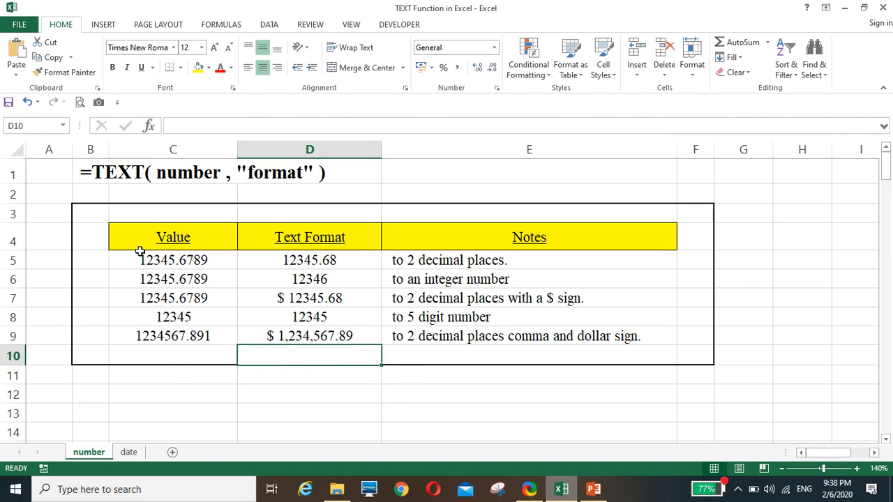
- On the date sheet, enter the formula =text(C5,"dd - mm") in cell D5 to show the day and month
click(129, 453)
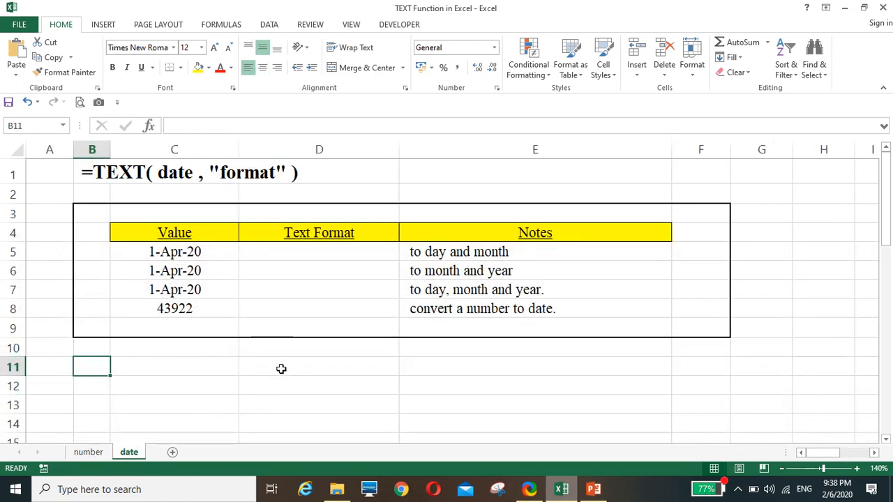
click(293, 257)
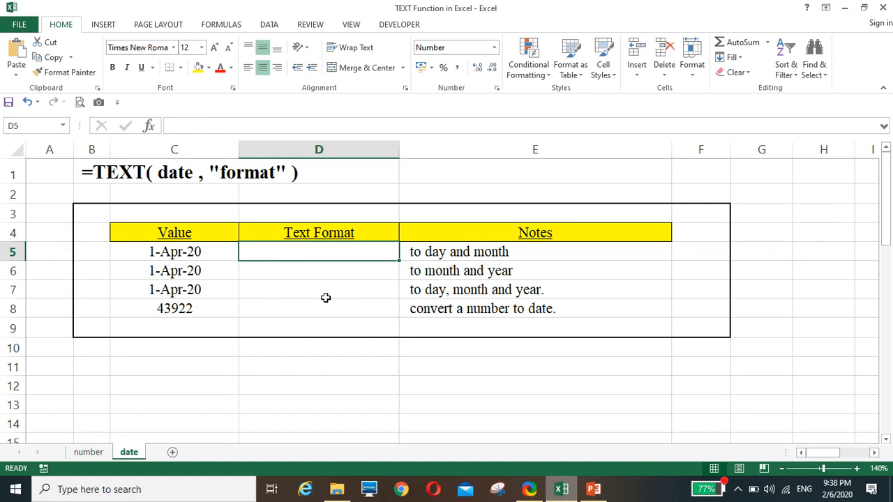
text(=te)
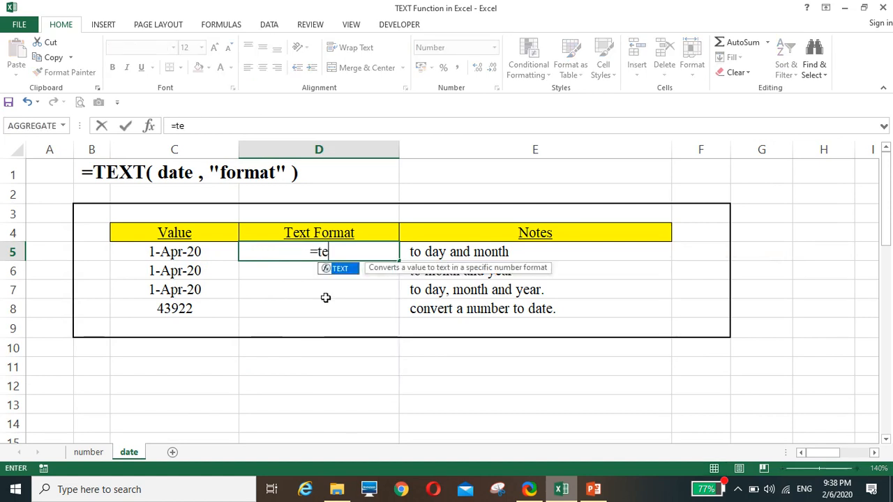
text(xt()
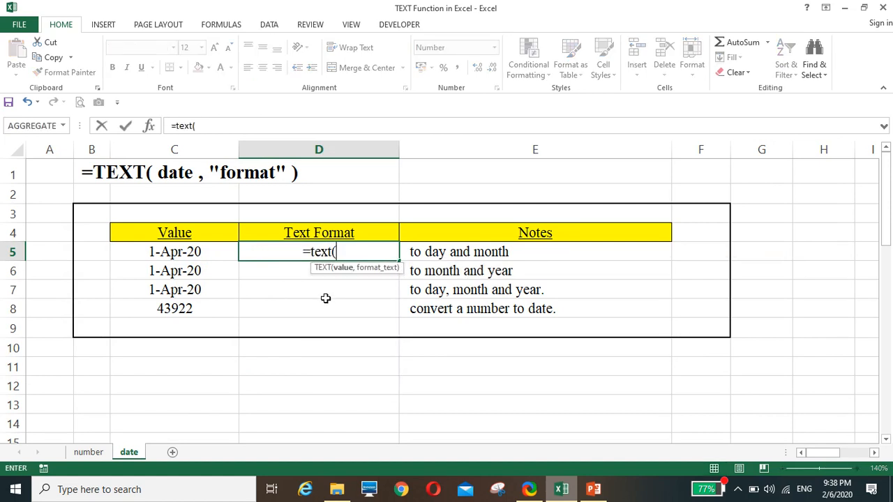
click(191, 252)
text(,)
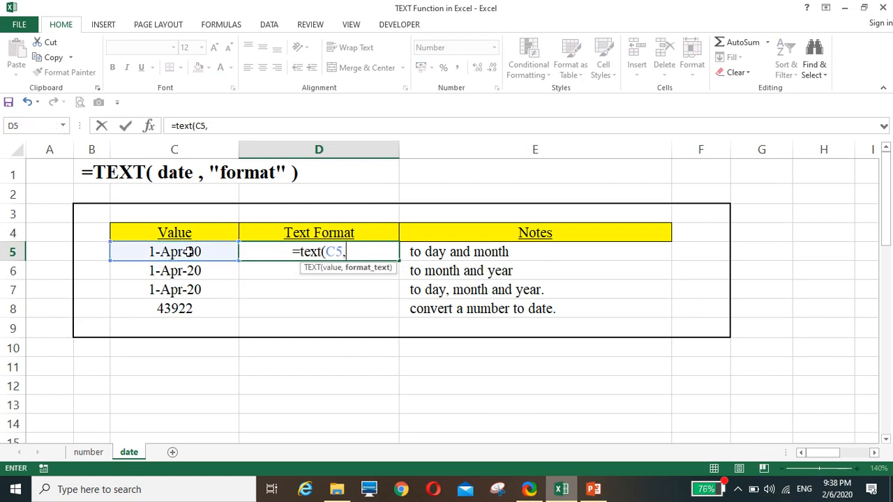
text(")
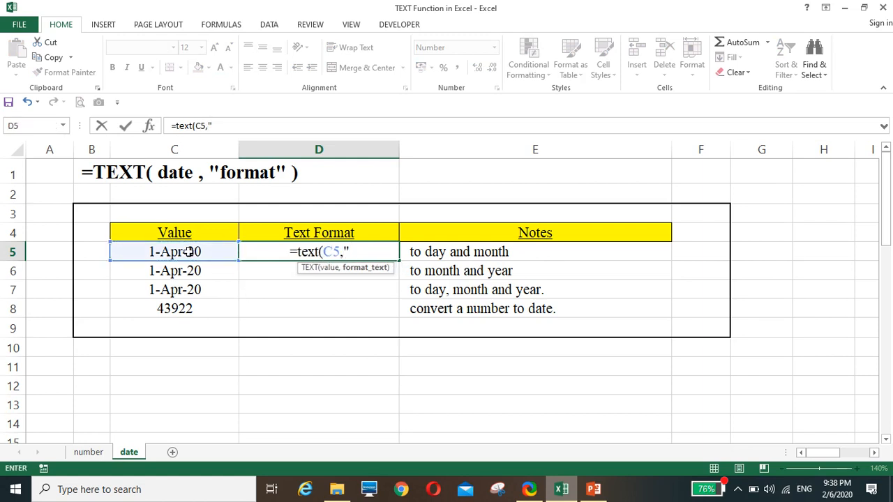
text(dd)
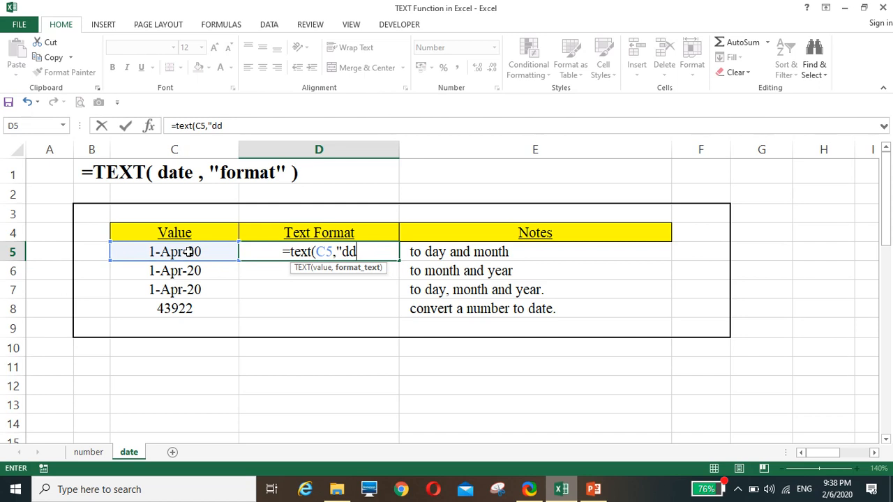
text(- )
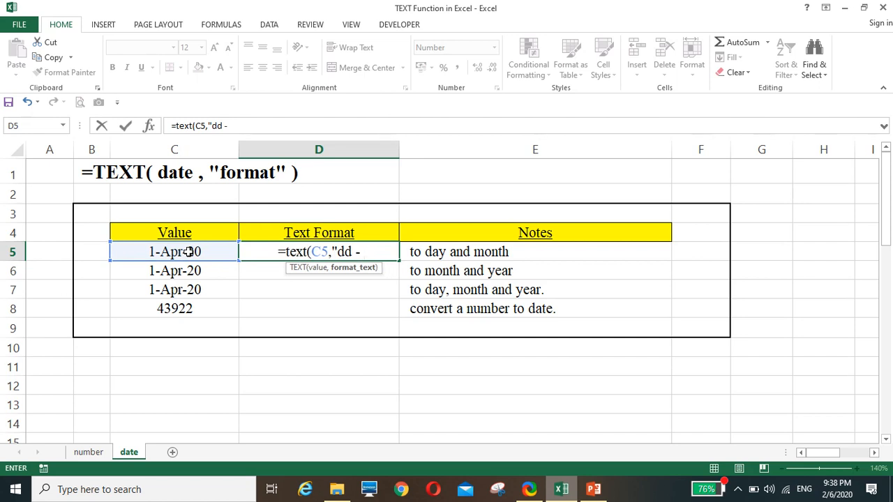
text(mm)
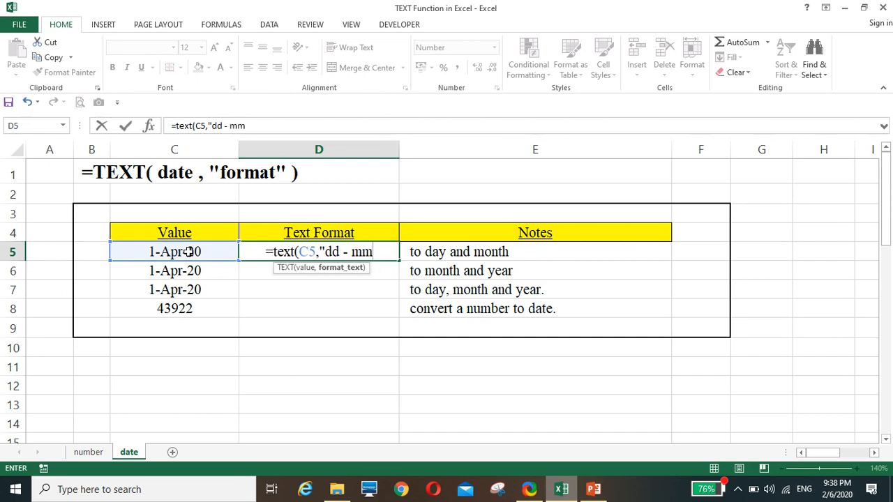
text("))
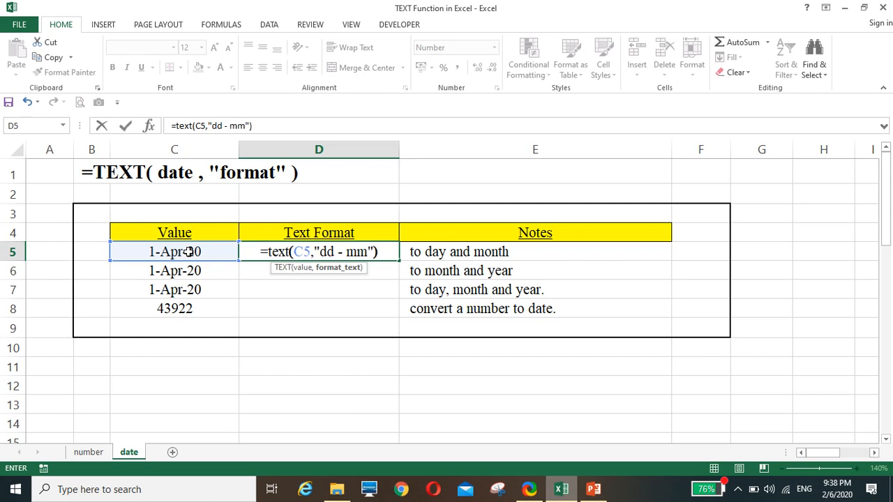
key(Return)
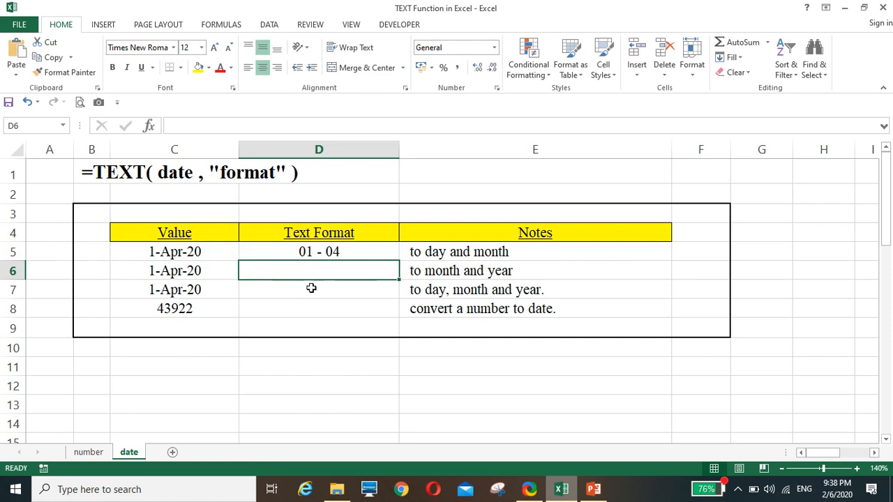
- Enter the formula =text(C6,"mmm yyy") in cell D6 to show the abbreviated month and the year
text(=t)
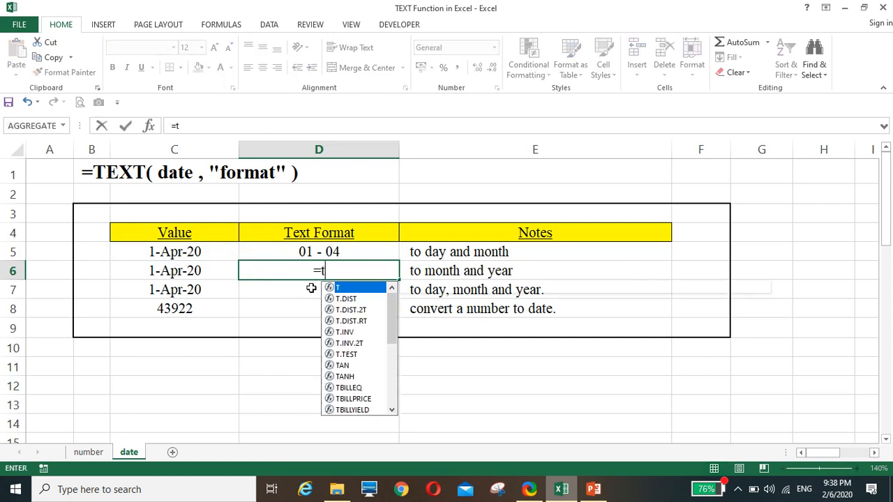
text(ext()
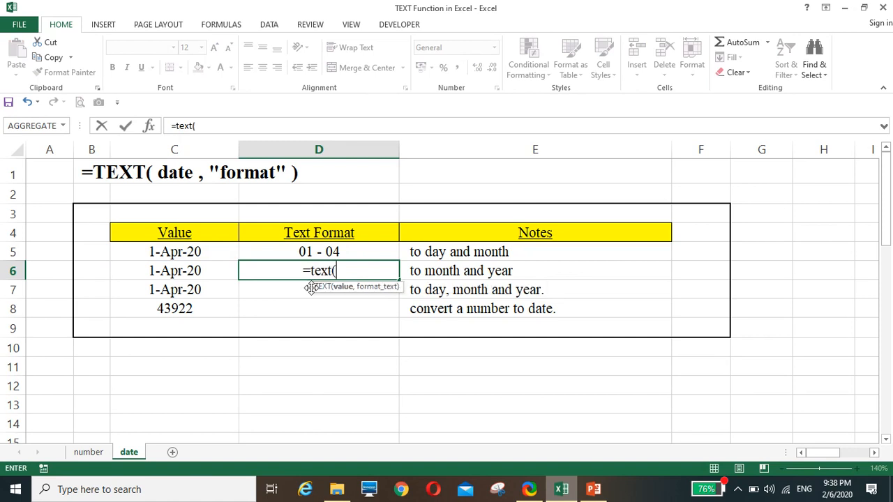
click(173, 273)
text(,)
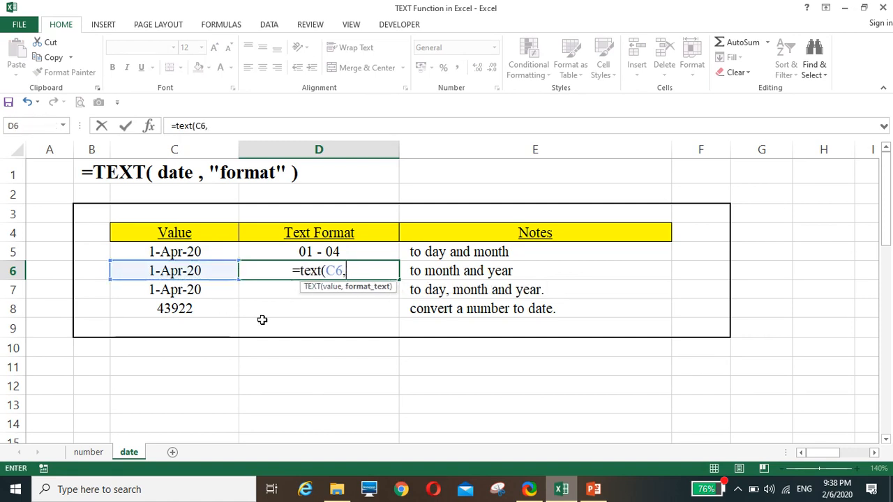
text(")
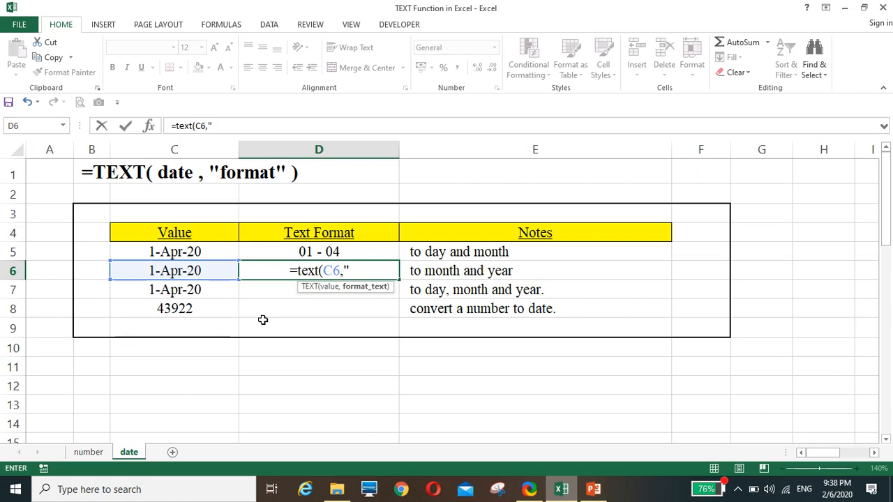
text(mmm)
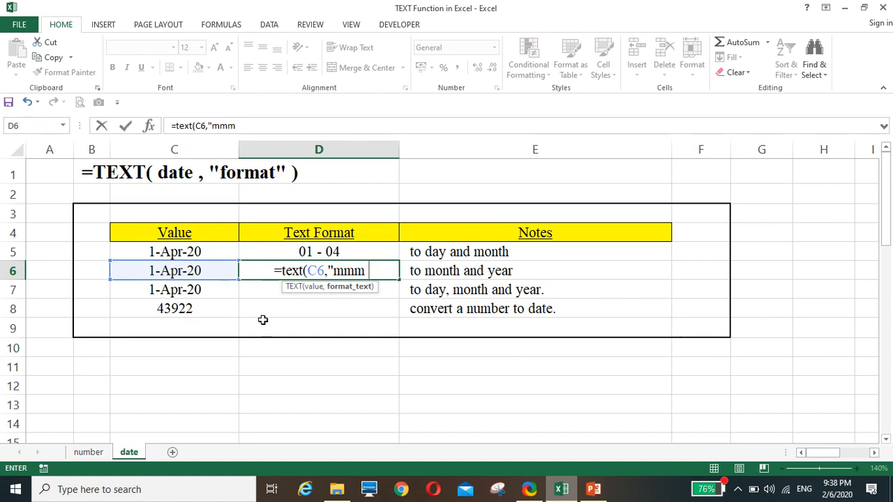
text(yyy)
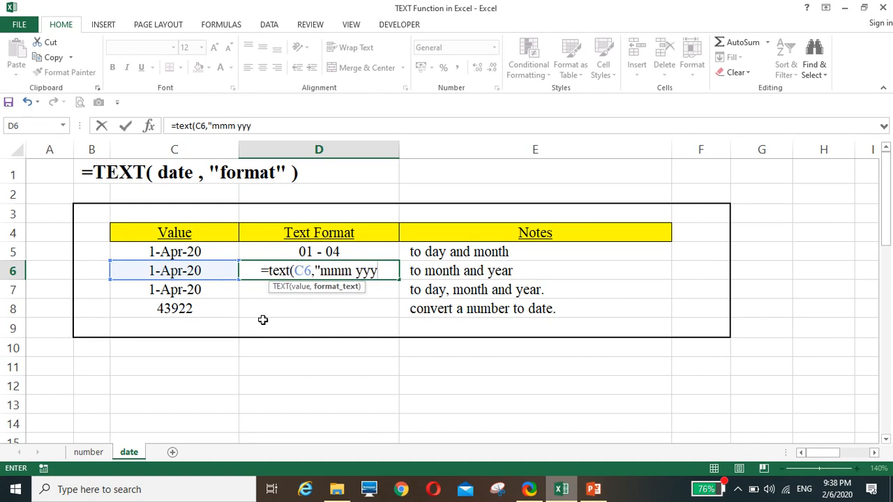
text("))
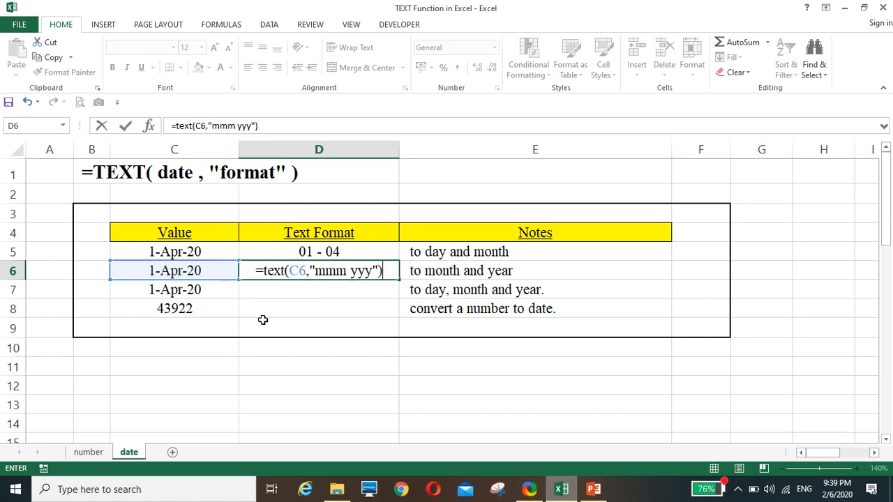
key(Return)
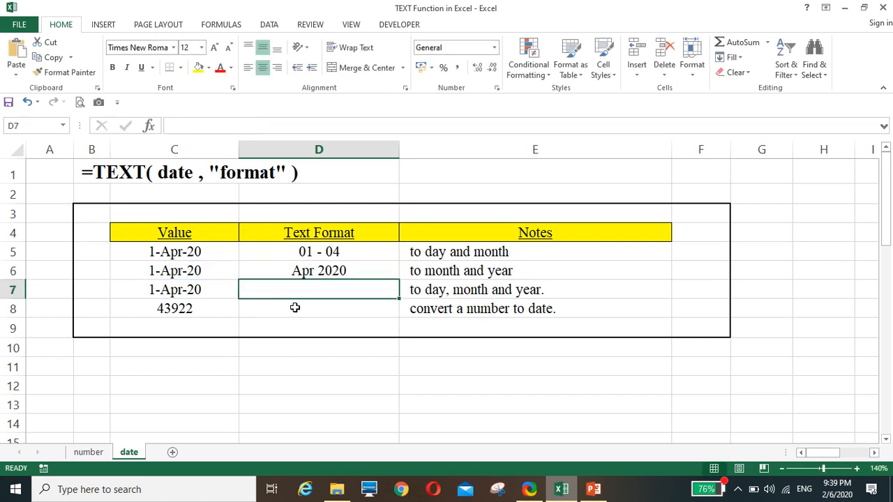
- Add one more m to the month code in the D6 formula to spell out the full month name
click(304, 272)
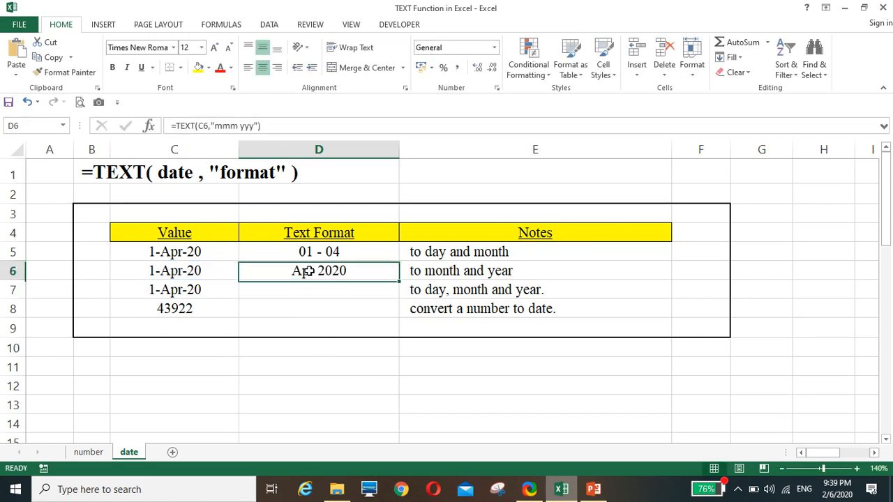
click(232, 129)
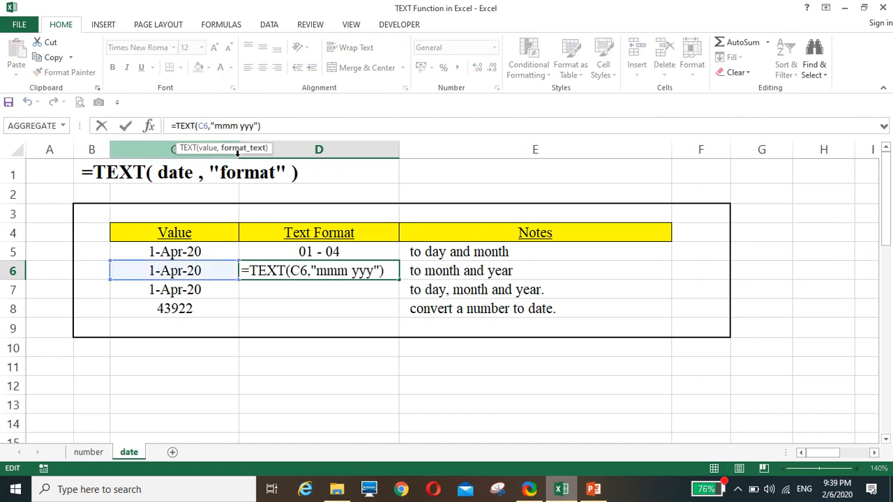
text(m)
key(Return)
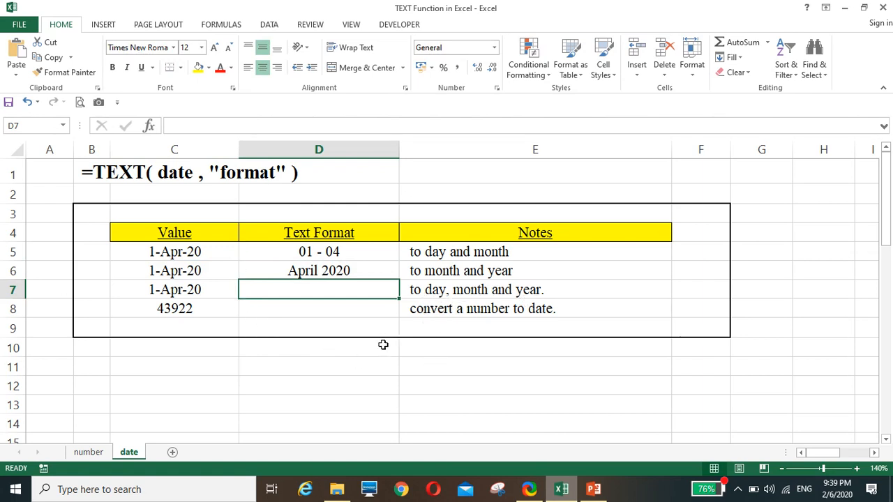
- Enter the formula =text(C7,"d mmm, yy") in cell D7 to show the day, abbreviated month and two-digit year
text(=te)
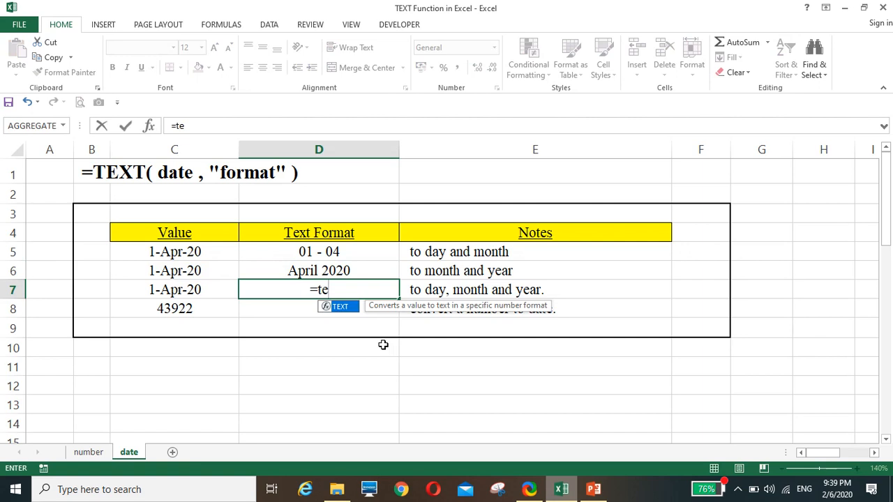
text(xt)
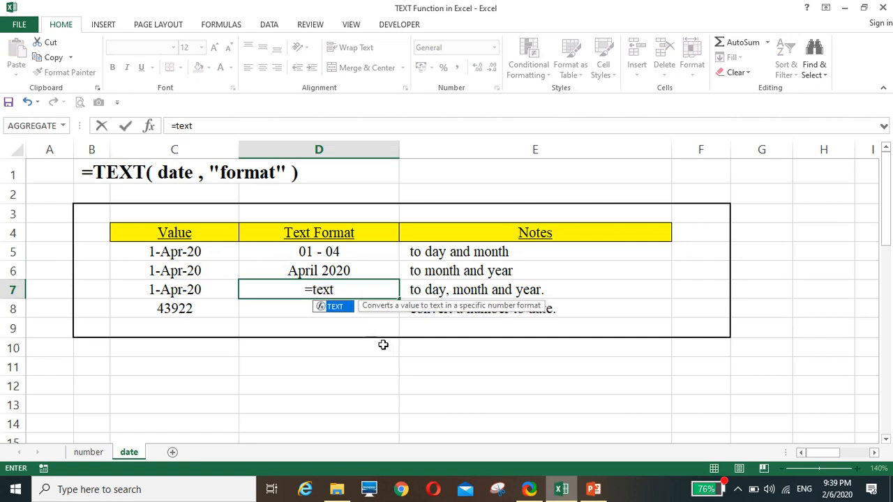
text(()
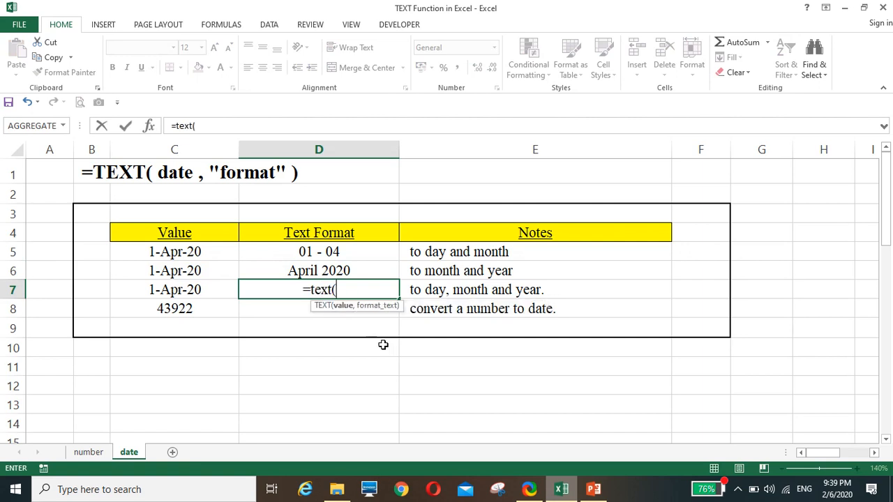
click(186, 289)
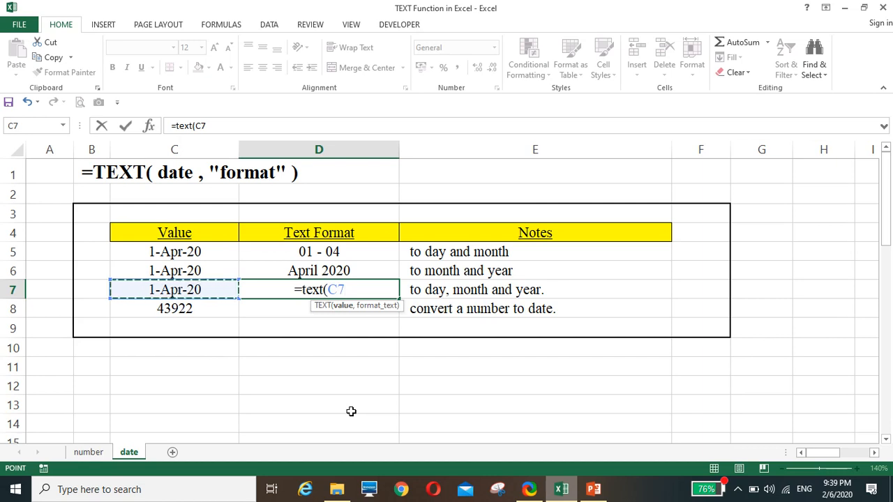
text(,)
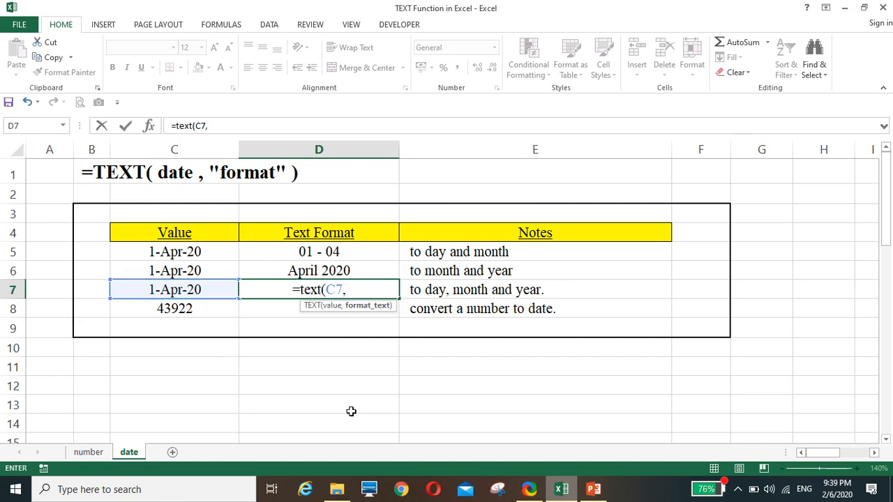
text(")
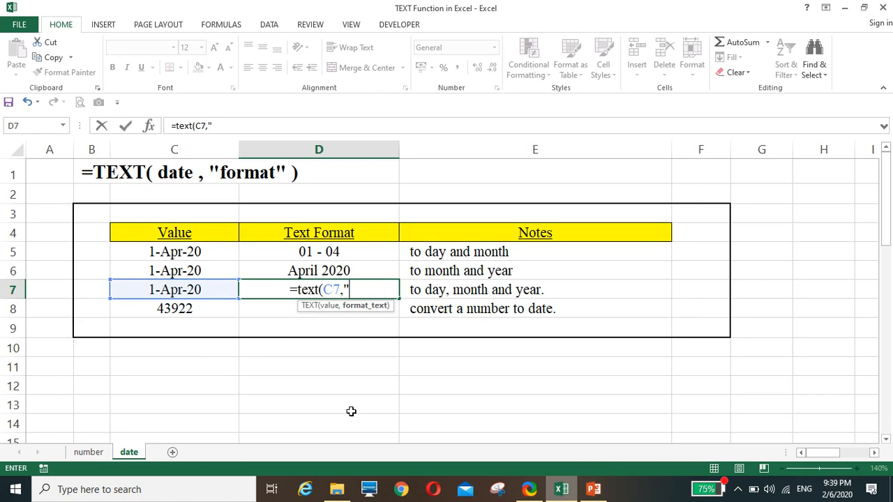
text(d)
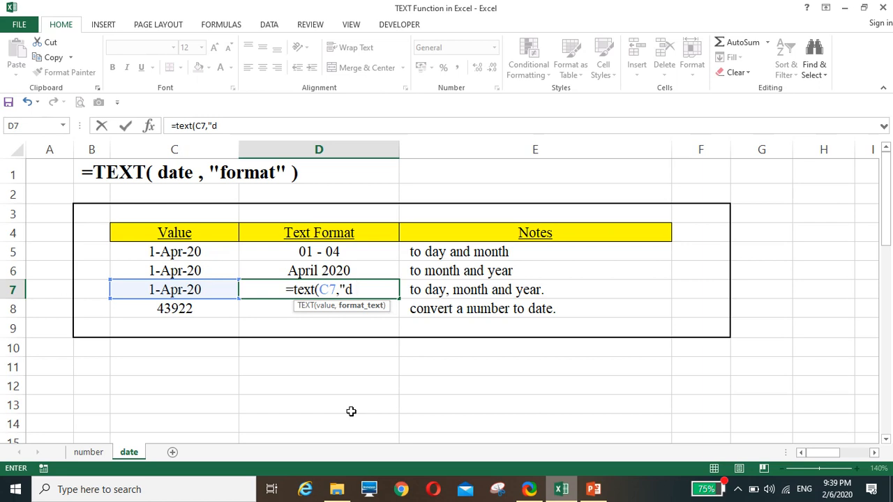
text( mmm)
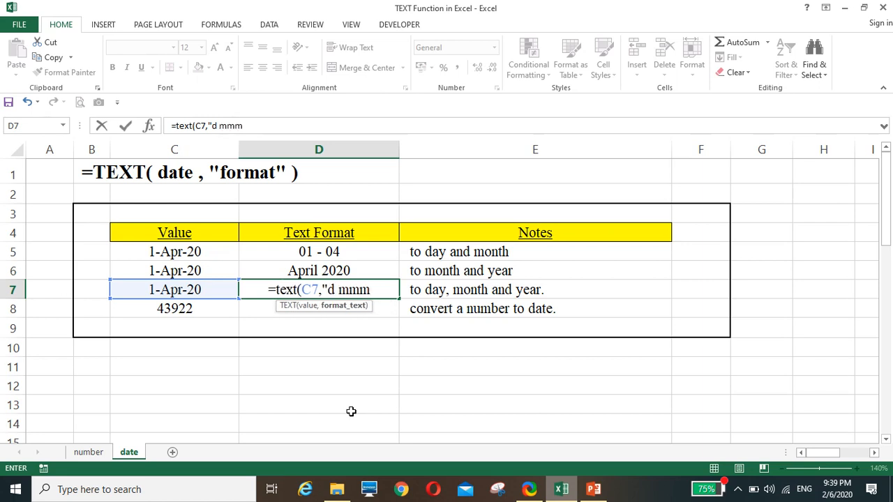
text( yy)
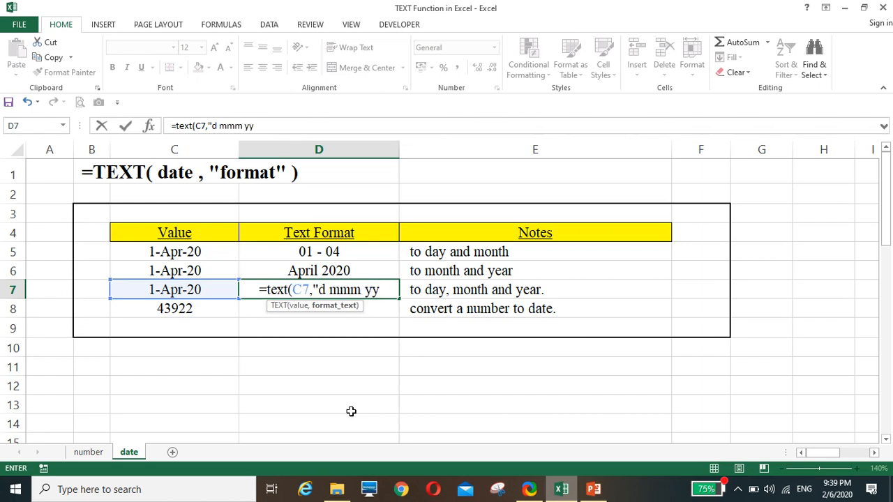
key(BackSpace)
key(BackSpace)
key(BackSpace)
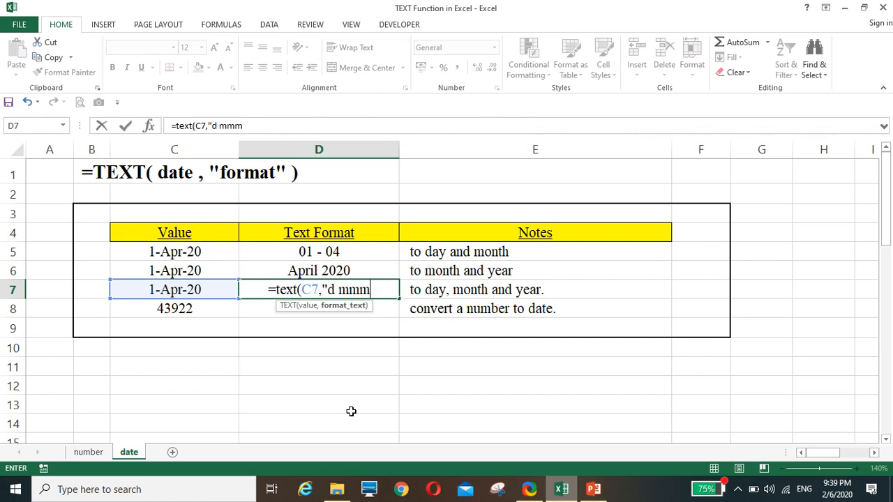
text(,)
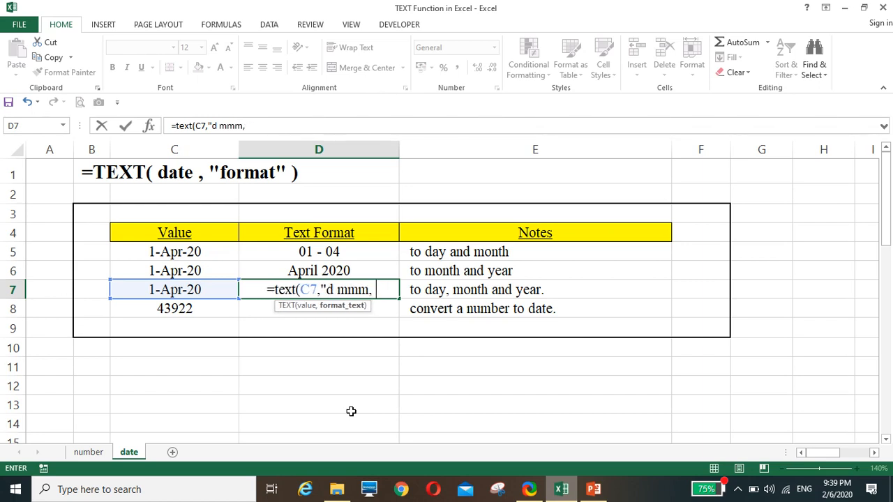
text( yy)
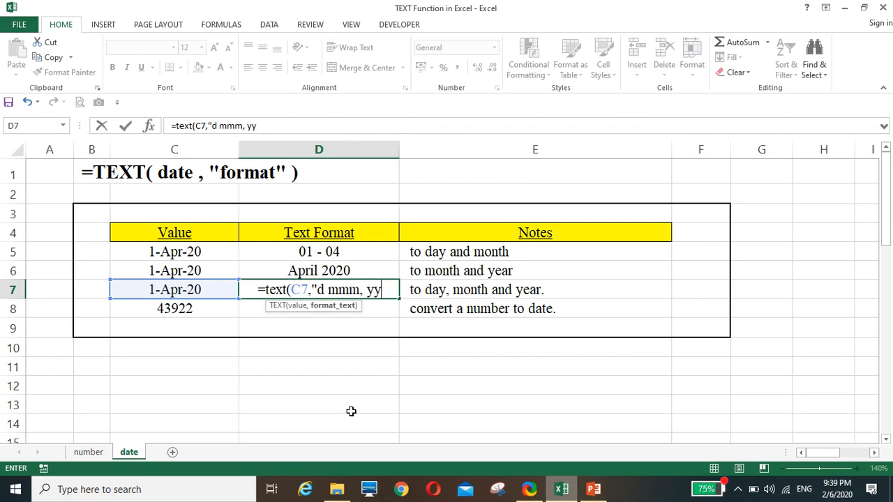
text("))
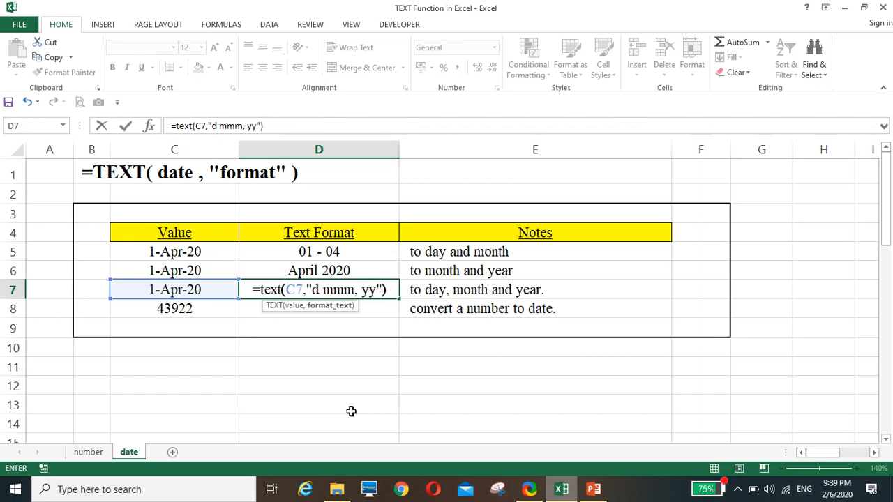
key(Return)
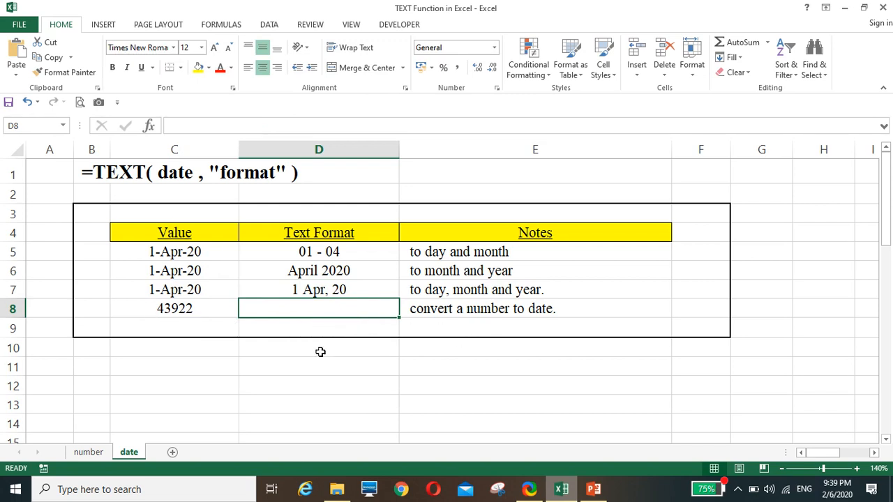
- Enter the formula =text(C8,"dd / mm / yy") in cell D8 to convert the number to a date
text(=text()
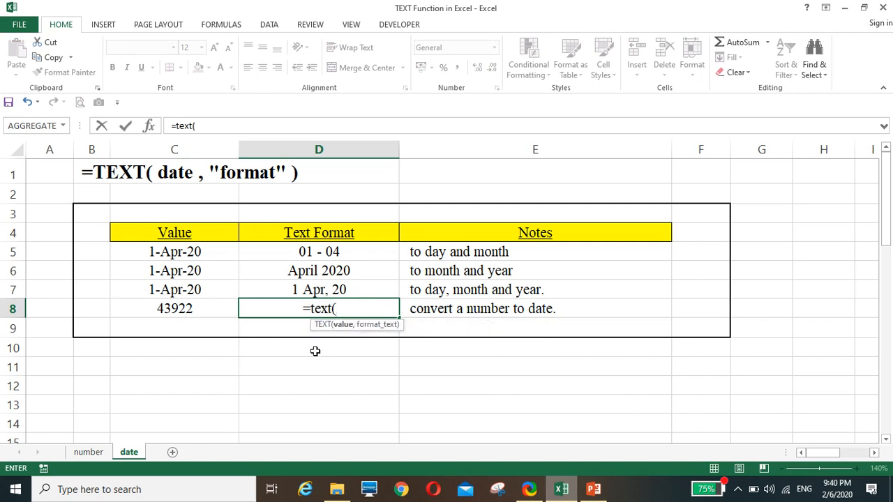
click(175, 309)
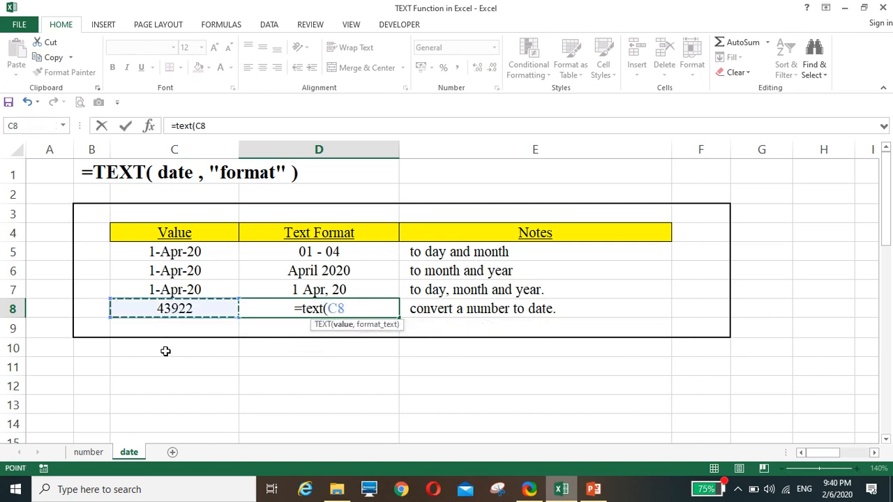
text(,")
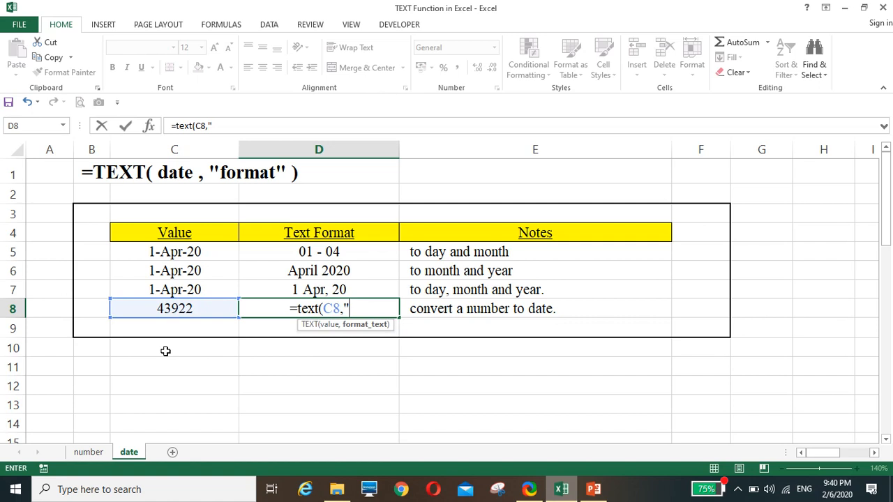
text(dd)
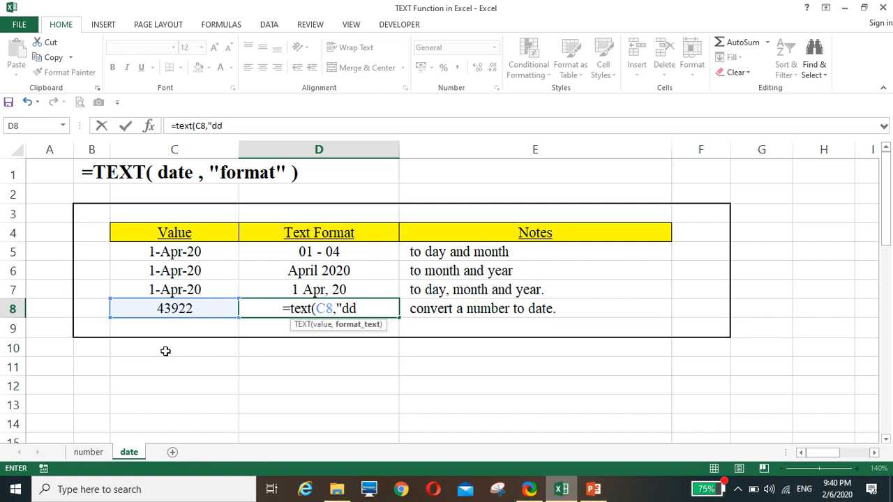
text( /)
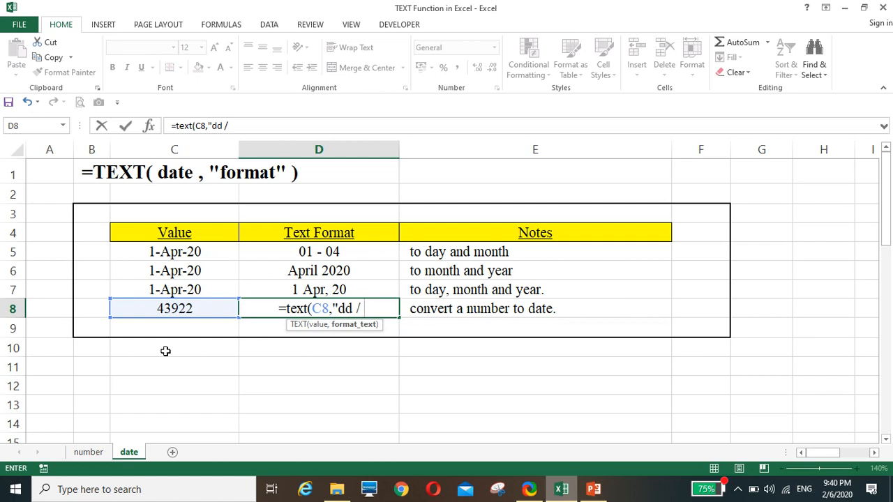
text( mm / y)
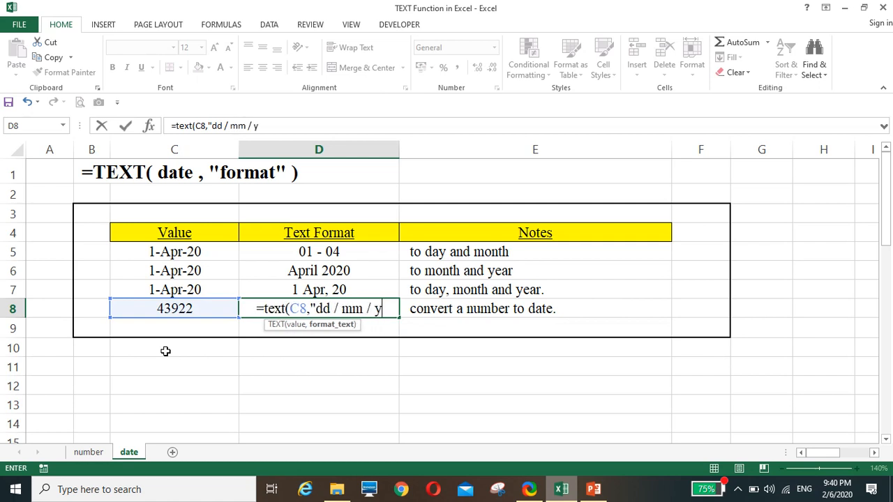
text(y)
text("))
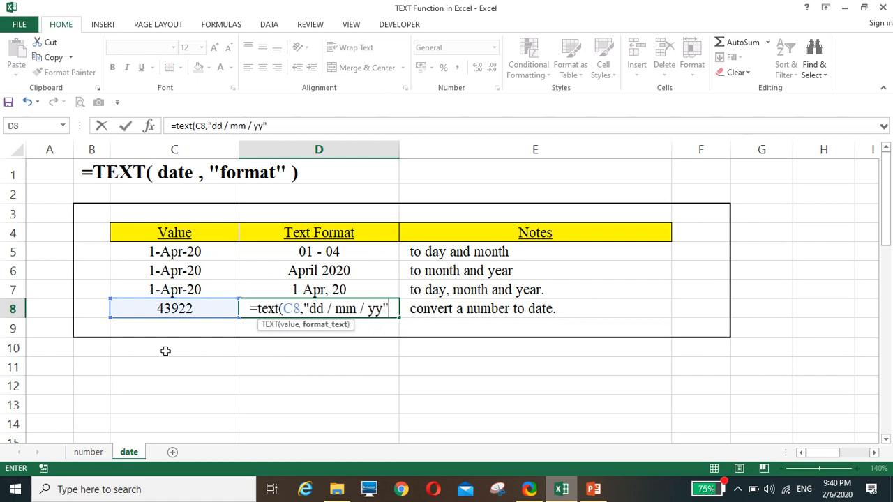
key(Return)
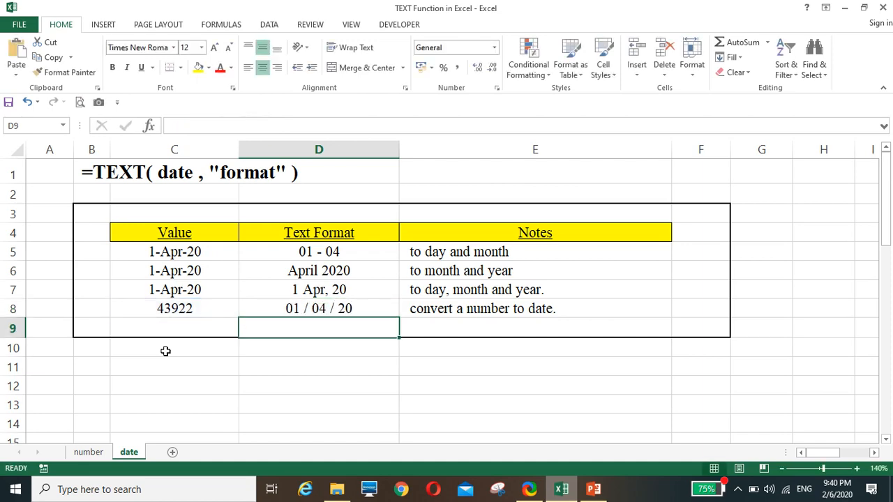
- Look over the date sheet's table, and return to the number sheet to review its Text Format column
scroll(325, 341, down, 1)
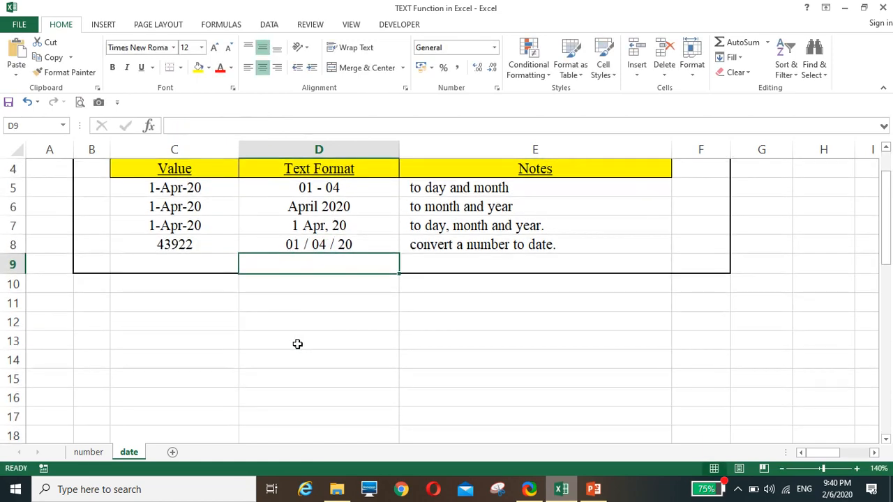
scroll(355, 380, up, 1)
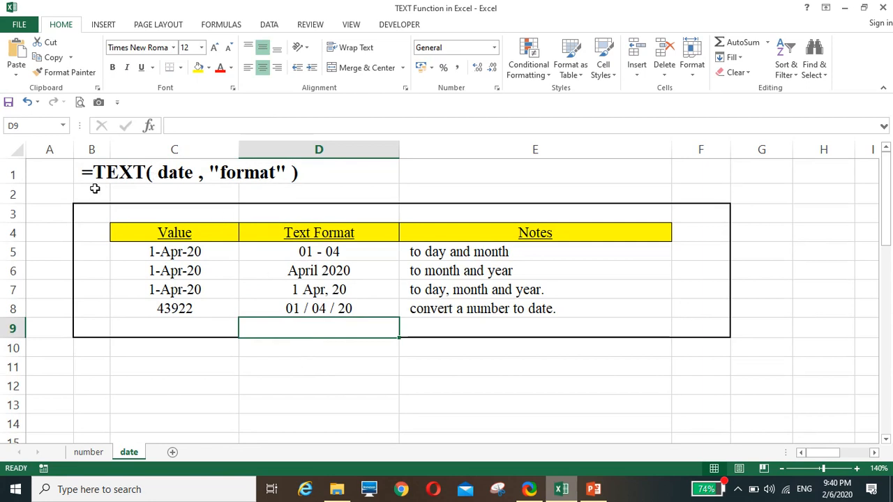
click(407, 386)
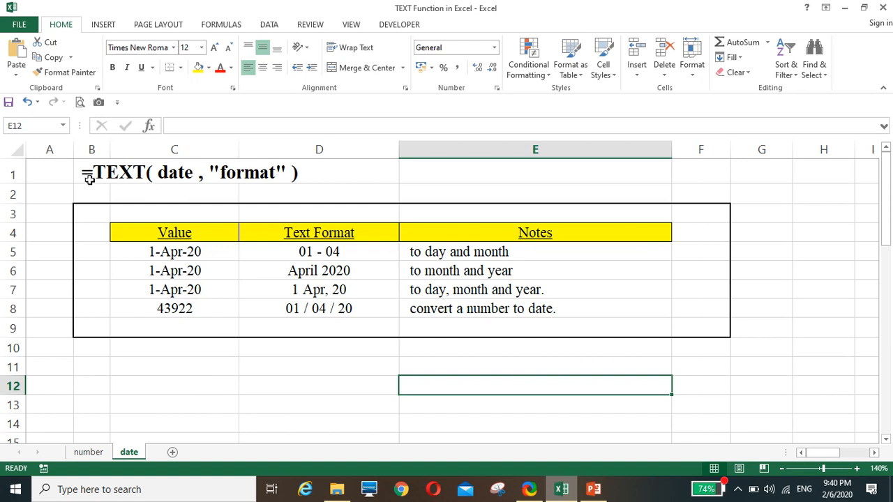
click(95, 453)
click(252, 408)
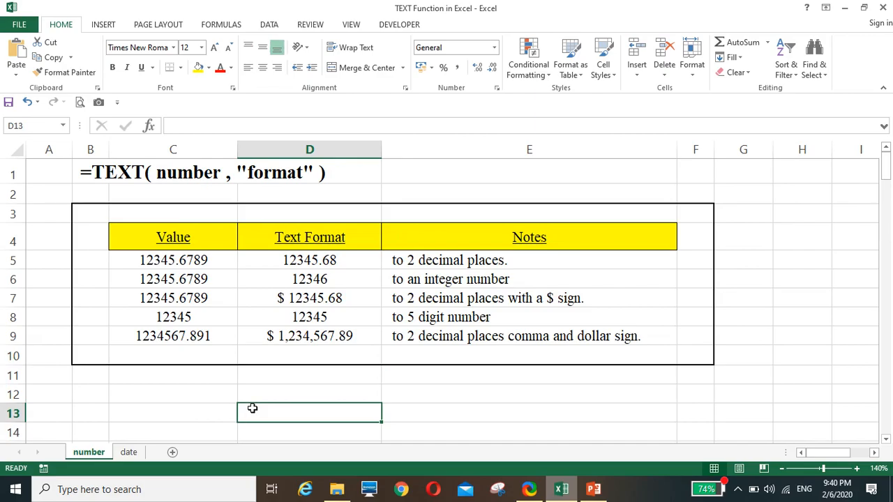